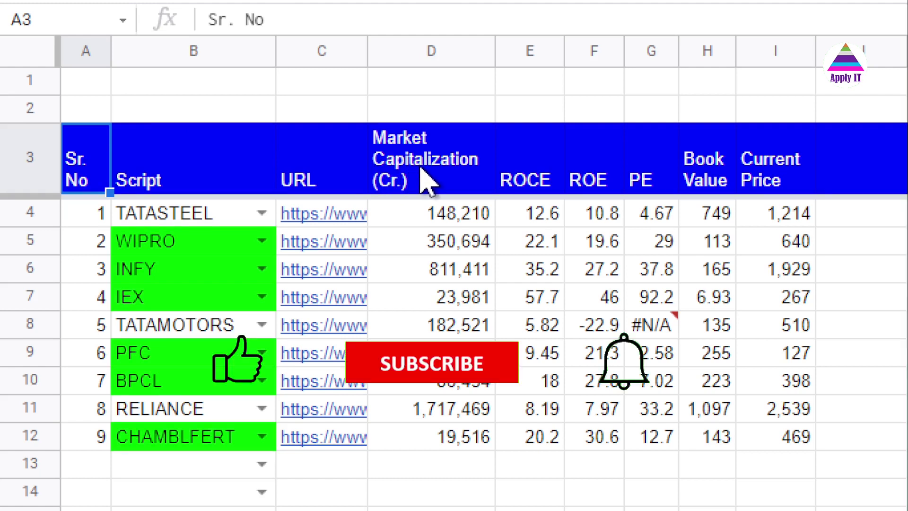
- Point out the Market Capitalization, ROCE, ROE, PE, Book Value and Current Price columns
{"action": "left_click", "coordinate": [425, 182]}
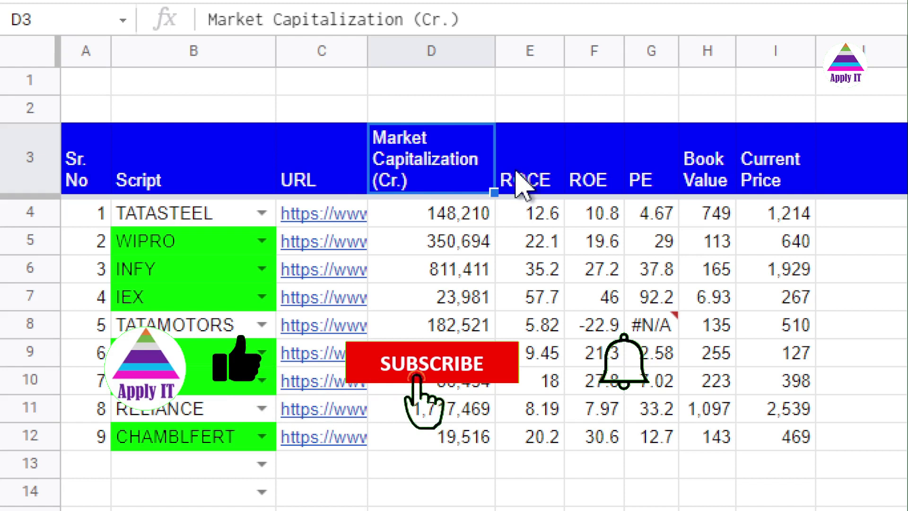
{"action": "left_click", "coordinate": [523, 183]}
{"action": "left_click", "coordinate": [587, 188]}
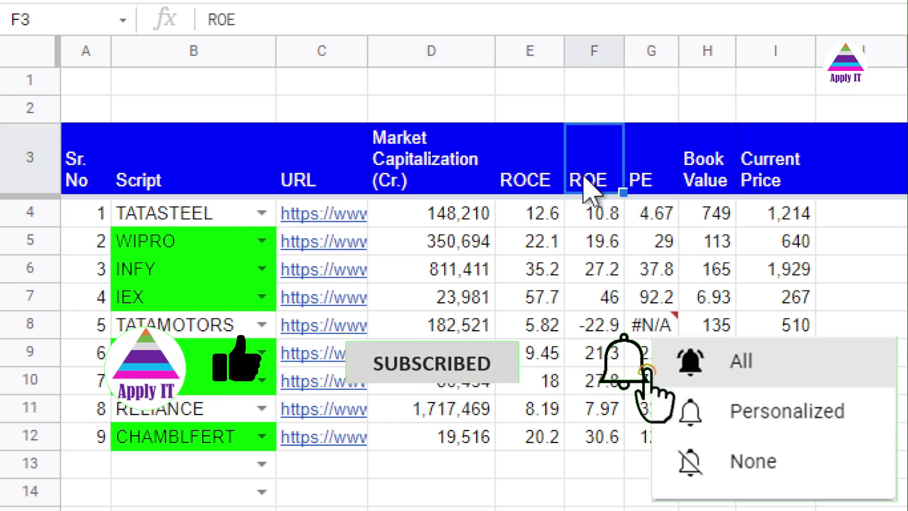
{"action": "left_click", "coordinate": [643, 185]}
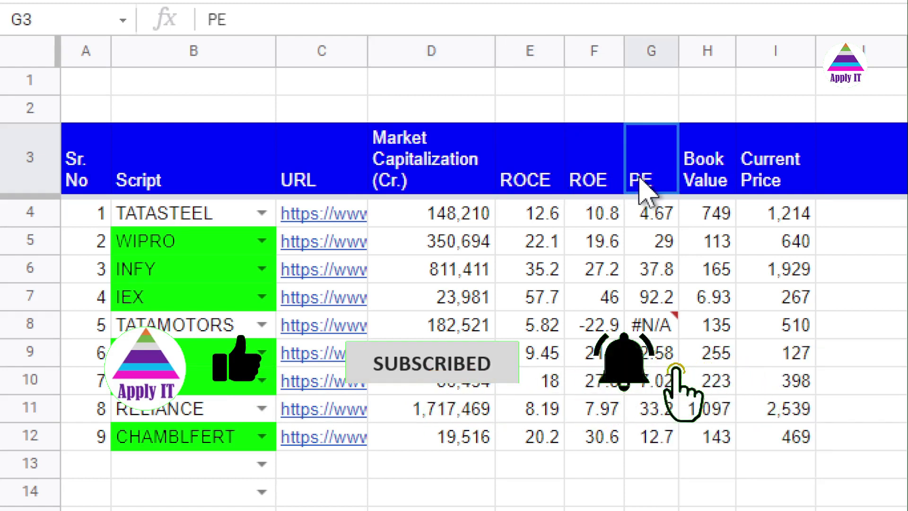
{"action": "left_click", "coordinate": [705, 189]}
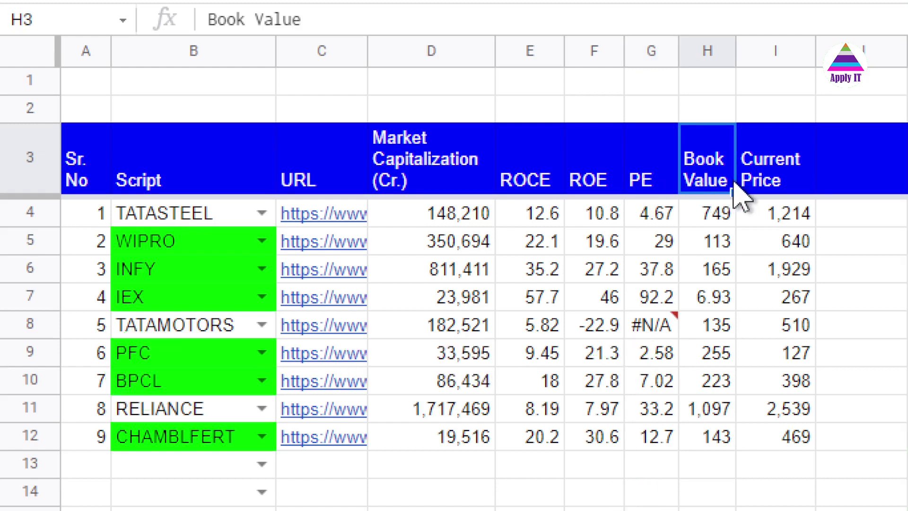
{"action": "left_click", "coordinate": [763, 183]}
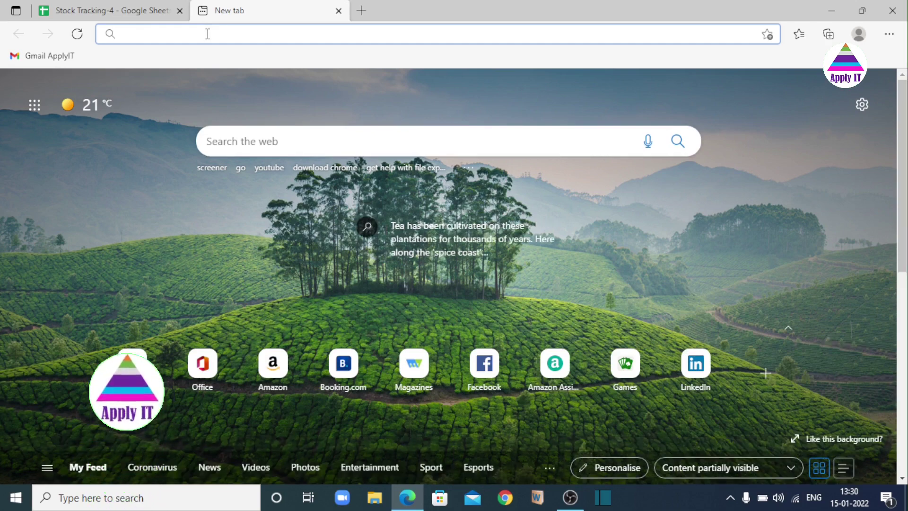
- Search the web for screener, then open the Wipro Ltd company page on screener.in
{"action": "type", "text": "scree"}
{"action": "key", "text": "Return"}
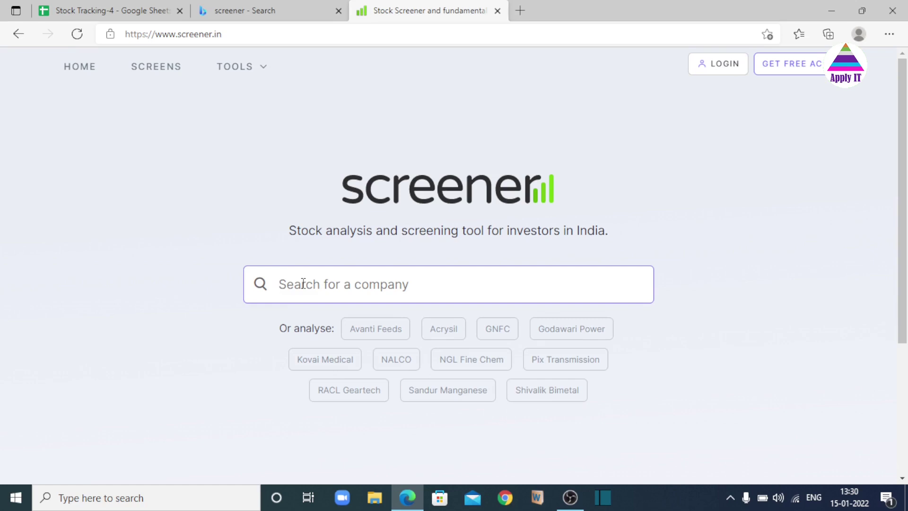
{"action": "type", "text": "WI"}
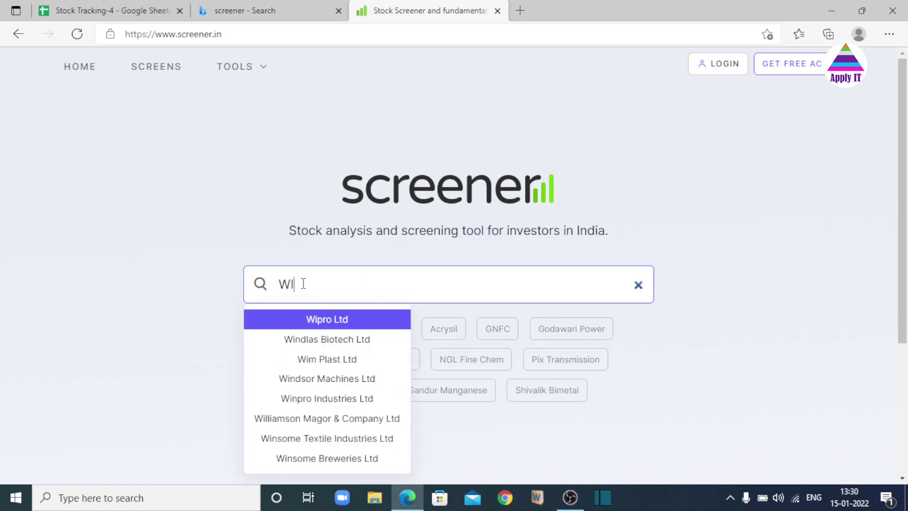
{"action": "type", "text": "PR"}
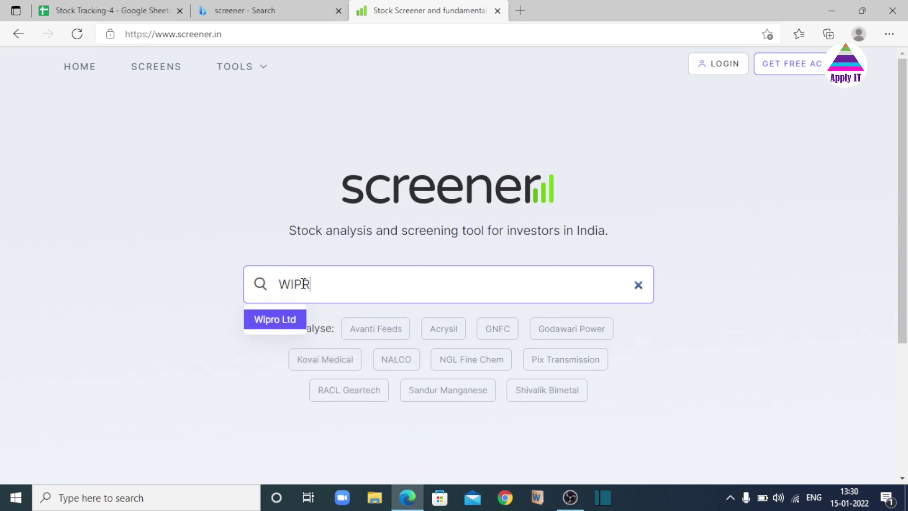
{"action": "left_click", "coordinate": [285, 325]}
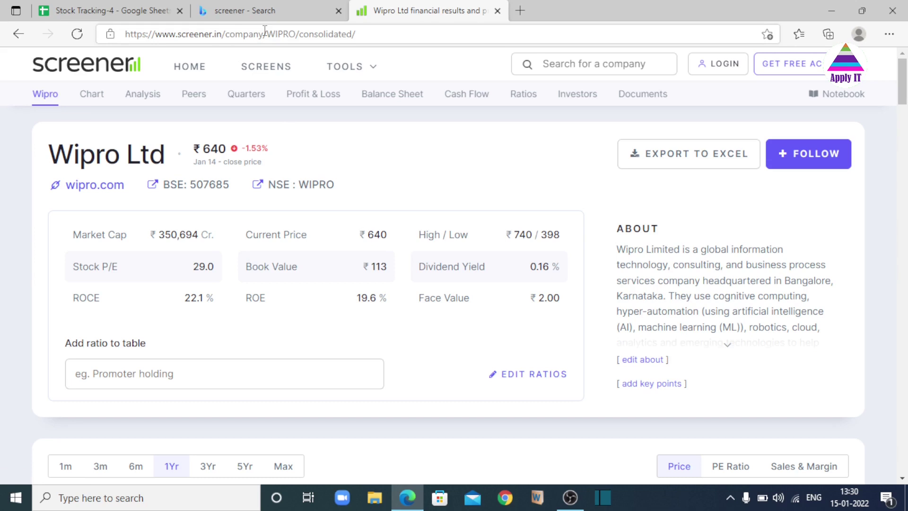
- Copy the Wipro page's URL and return to the Stock Tracking-4 spreadsheet
{"action": "left_click", "coordinate": [365, 33]}
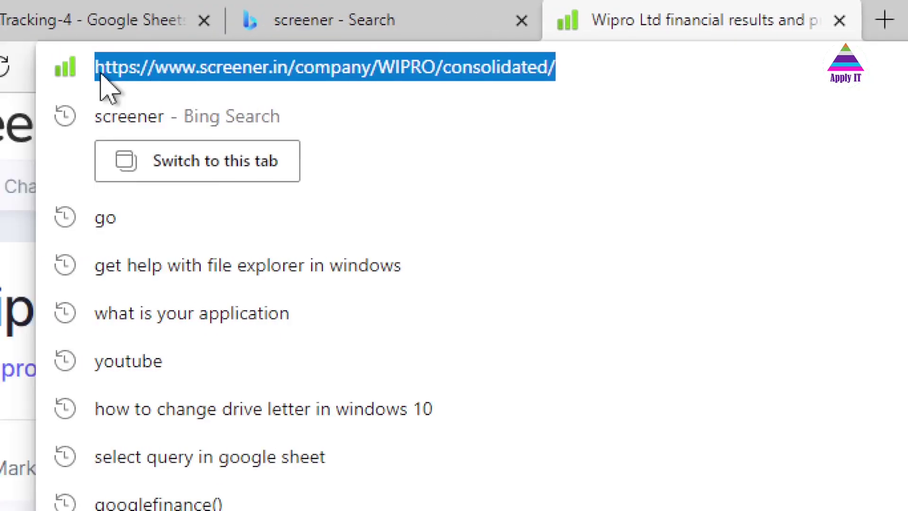
{"action": "right_click", "coordinate": [211, 68]}
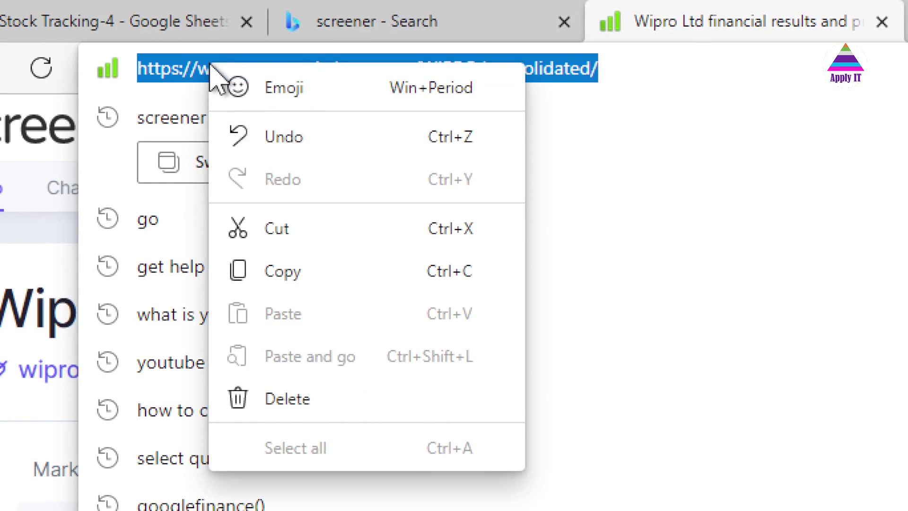
{"action": "left_click", "coordinate": [305, 273]}
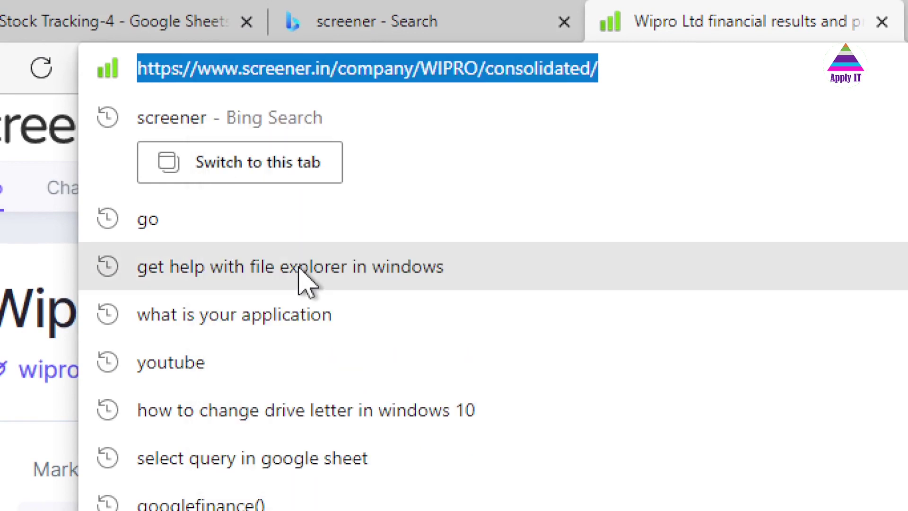
{"action": "left_click", "coordinate": [141, 23]}
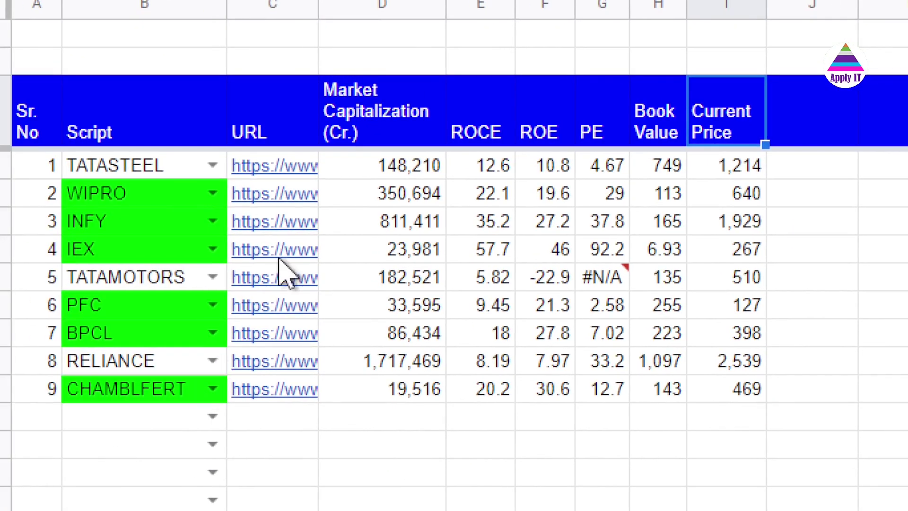
- Clear the URL and figure cells from WIPRO's row through the last script row
{"action": "left_click", "coordinate": [289, 204]}
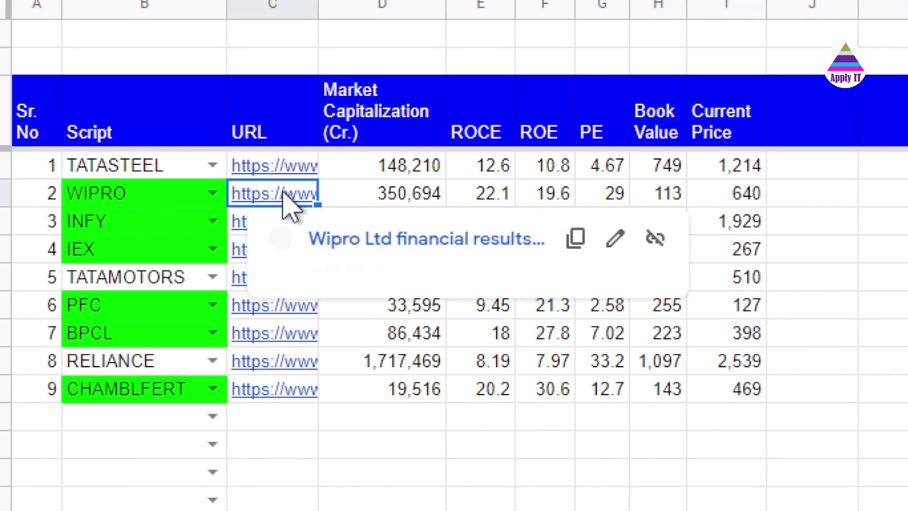
{"action": "key", "text": "shift+Right"}
{"action": "key", "text": "shift+Right"}
{"action": "key", "text": "shift+Right"}
{"action": "key", "text": "shift+Right"}
{"action": "key", "text": "shift+Right"}
{"action": "key", "text": "shift+Right"}
{"action": "key", "text": "shift+Right"}
{"action": "key", "text": "shift+Down"}
{"action": "key", "text": "shift+Down"}
{"action": "key", "text": "shift+Down"}
{"action": "key", "text": "shift+Down"}
{"action": "key", "text": "shift+Down"}
{"action": "key", "text": "shift+Down"}
{"action": "key", "text": "shift+Down"}
{"action": "key", "text": "shift+Down"}
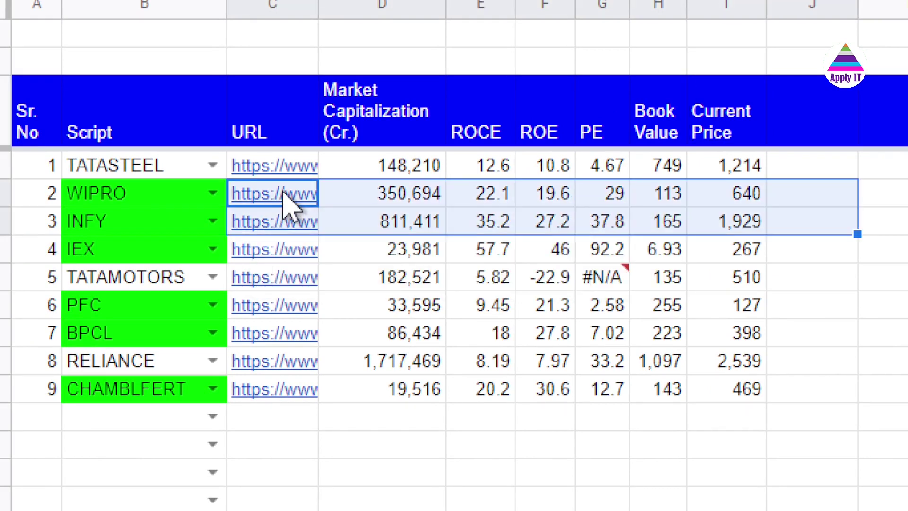
{"action": "key", "text": "shift+Up"}
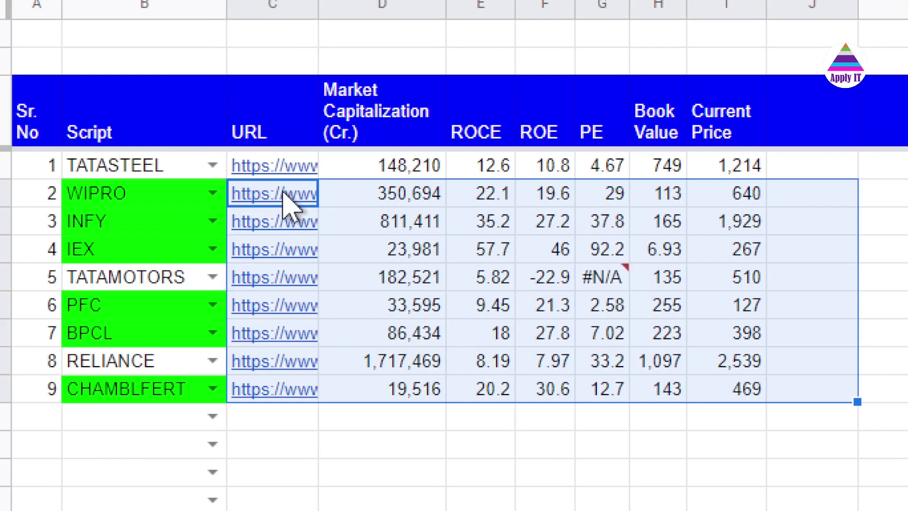
{"action": "key", "text": "Delete"}
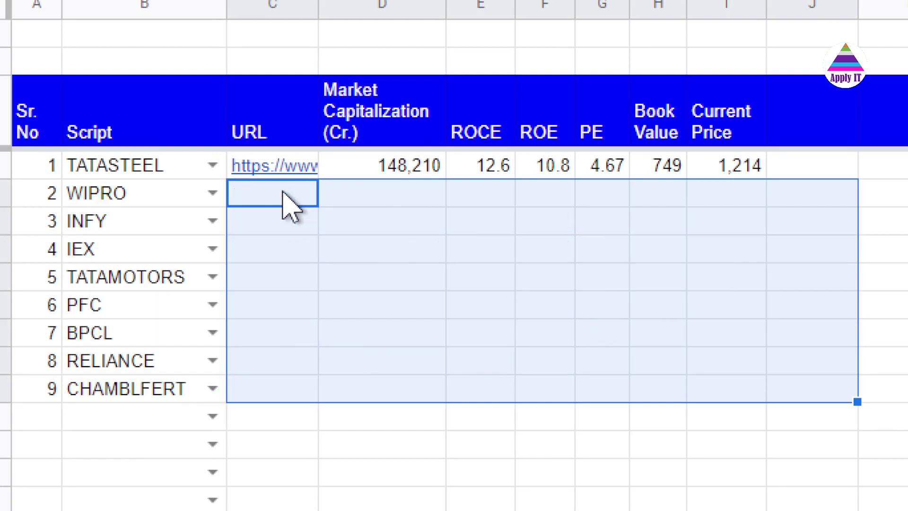
{"action": "left_click", "coordinate": [270, 200]}
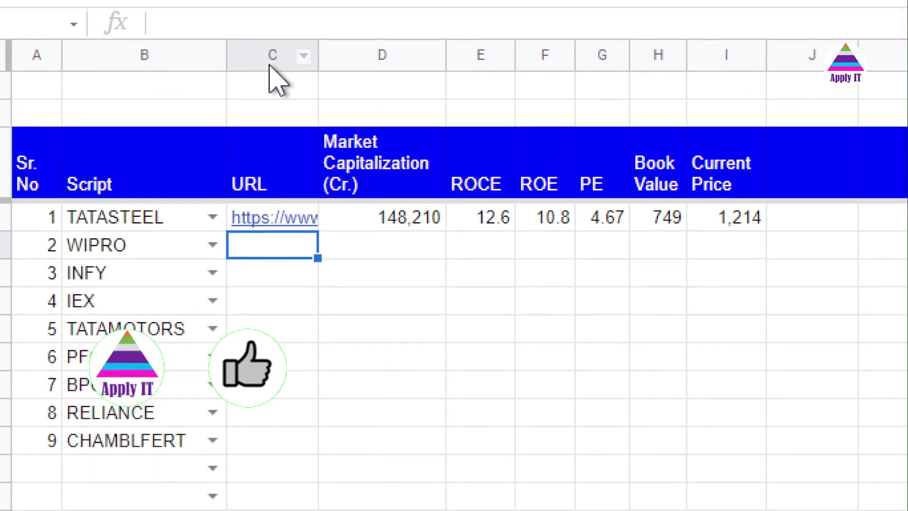
- Paste the Wipro screener address into INFY's URL cell C6 and widen column C
{"action": "left_click", "coordinate": [261, 271]}
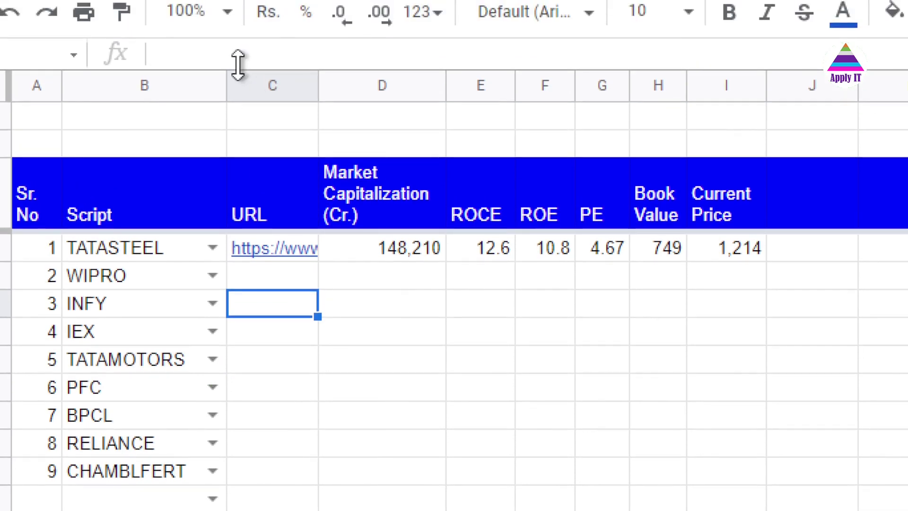
{"action": "left_click", "coordinate": [239, 56]}
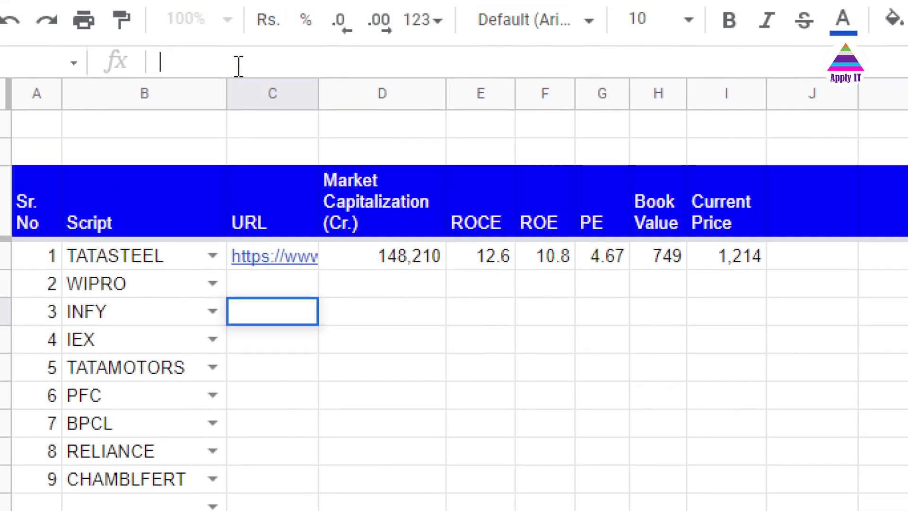
{"action": "key", "text": "ctrl+v"}
{"action": "key", "text": "Return"}
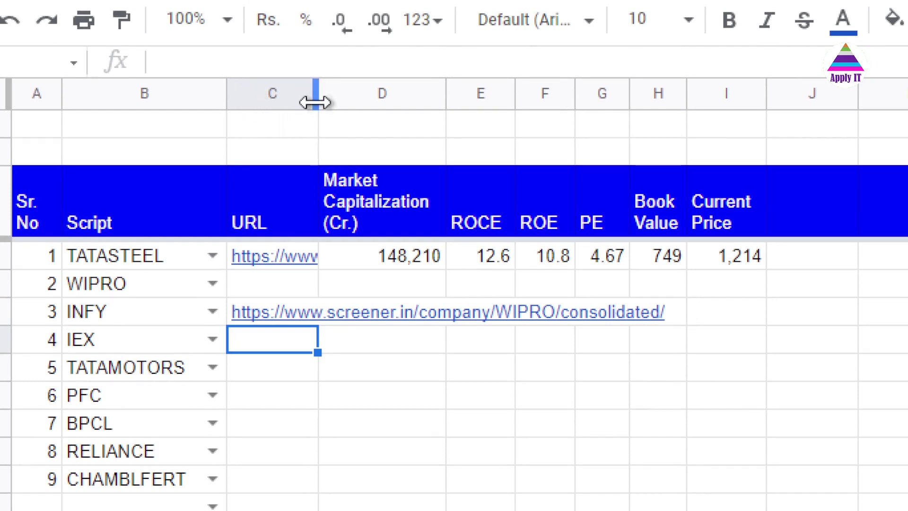
{"action": "left_click_drag", "start_coordinate": [316, 101], "coordinate": [695, 142]}
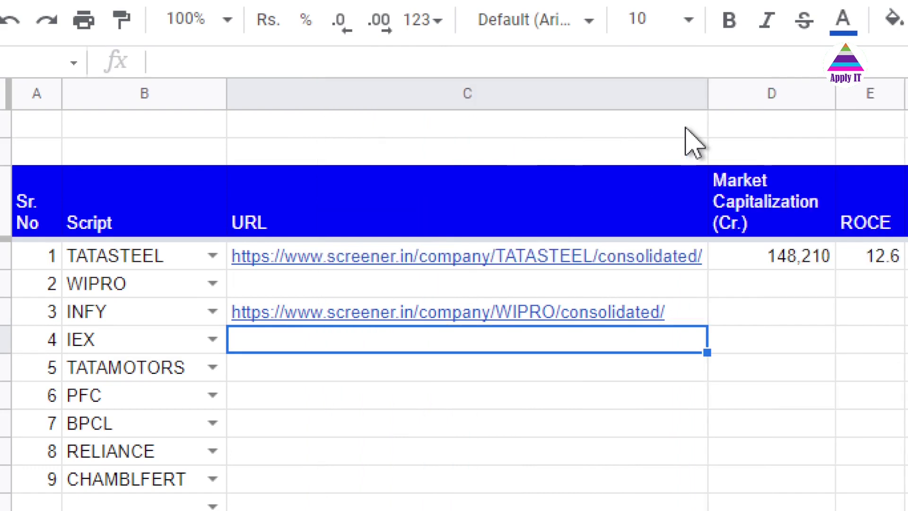
- Edit the pasted address in place and select the company code WIPRO
{"action": "left_click", "coordinate": [410, 313]}
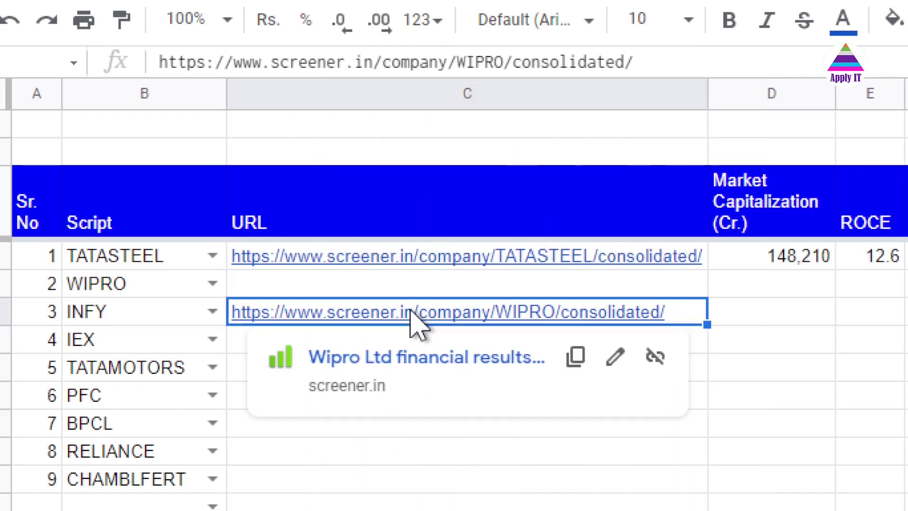
{"action": "double_click", "coordinate": [519, 315]}
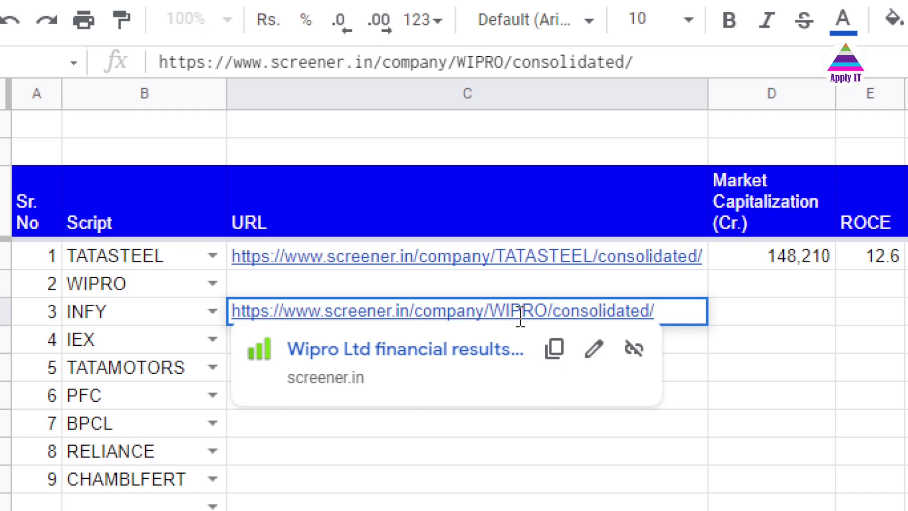
{"action": "left_click", "coordinate": [489, 312]}
{"action": "key", "text": "shift+Right"}
{"action": "key", "text": "shift+Right"}
{"action": "key", "text": "shift+Right"}
{"action": "key", "text": "shift+Right"}
{"action": "key", "text": "shift+Right"}
{"action": "key", "text": "shift+Right"}
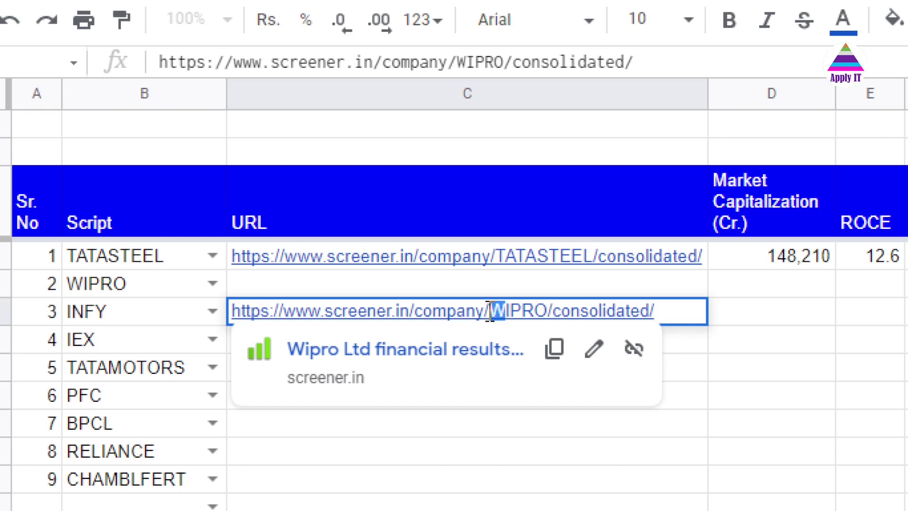
{"action": "key", "text": "shift+Left"}
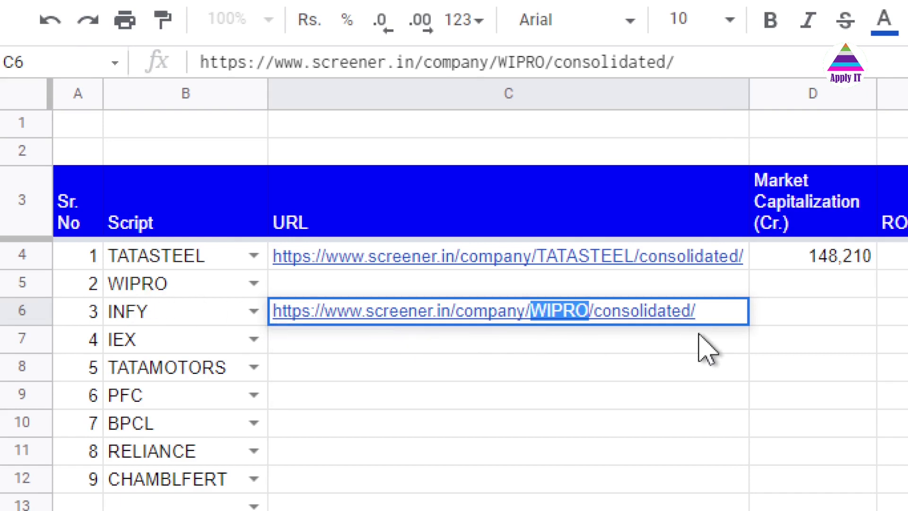
- Copy the WIPRO URL from C6 and paste it into C5
{"action": "key", "text": "Home"}
{"action": "key", "text": "shift+End"}
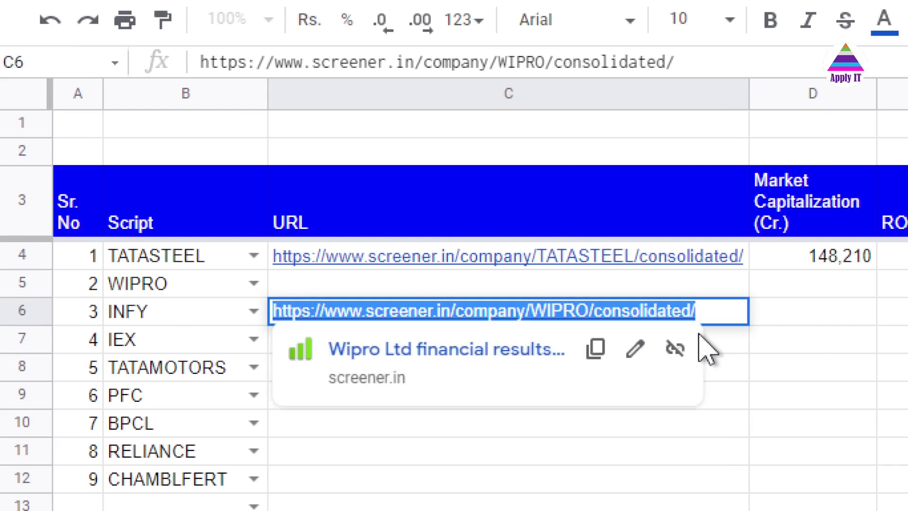
{"action": "key", "text": "Home"}
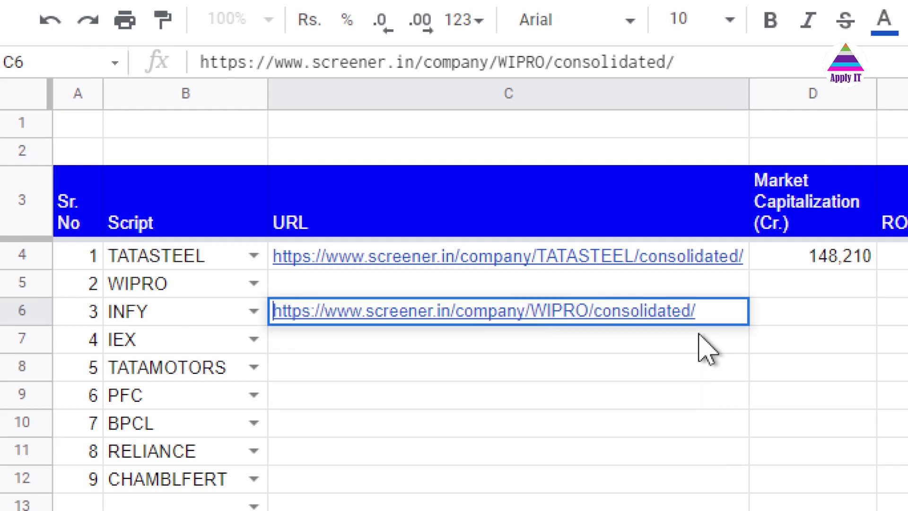
{"action": "left_click", "coordinate": [560, 284]}
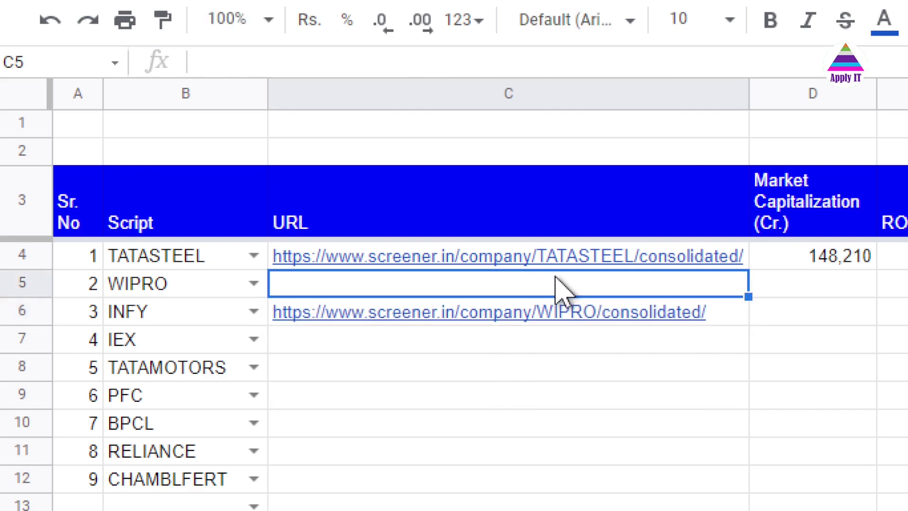
{"action": "left_click", "coordinate": [360, 68]}
{"action": "key", "text": "ctrl+v"}
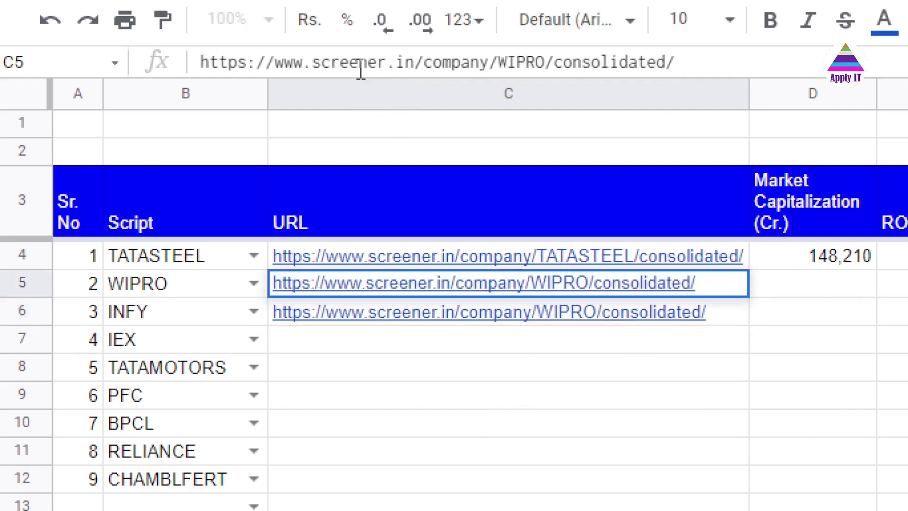
{"action": "key", "text": "Return"}
{"action": "key", "text": "Up"}
- Replace WIPRO in C5's URL with the cell reference B5
{"action": "key", "text": "F2"}
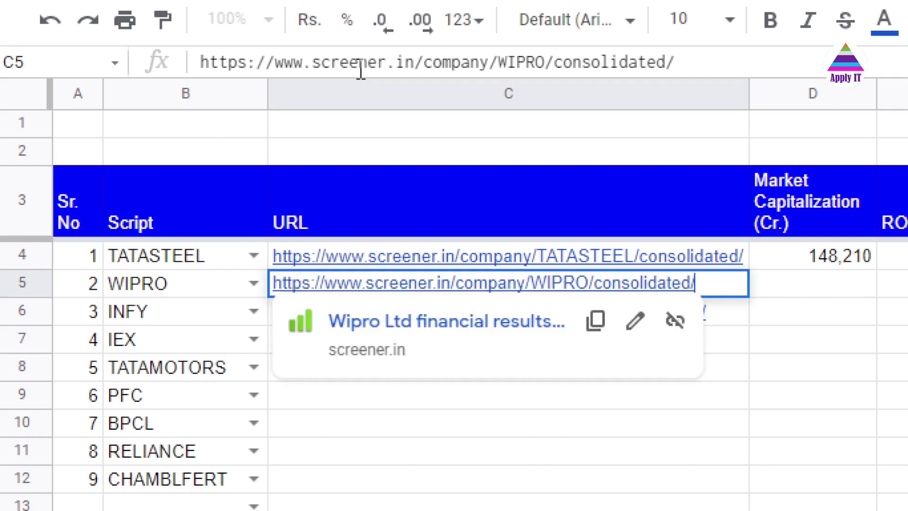
{"action": "key", "text": "Left"}
{"action": "key", "text": "Left"}
{"action": "key", "text": "Left"}
{"action": "key", "text": "Left"}
{"action": "key", "text": "Left"}
{"action": "key", "text": "Left"}
{"action": "key", "text": "Left"}
{"action": "key", "text": "Left"}
{"action": "key", "text": "Left"}
{"action": "key", "text": "Left"}
{"action": "key", "text": "Left"}
{"action": "key", "text": "Left"}
{"action": "key", "text": "Left"}
{"action": "key", "text": "Left"}
{"action": "key", "text": "Left"}
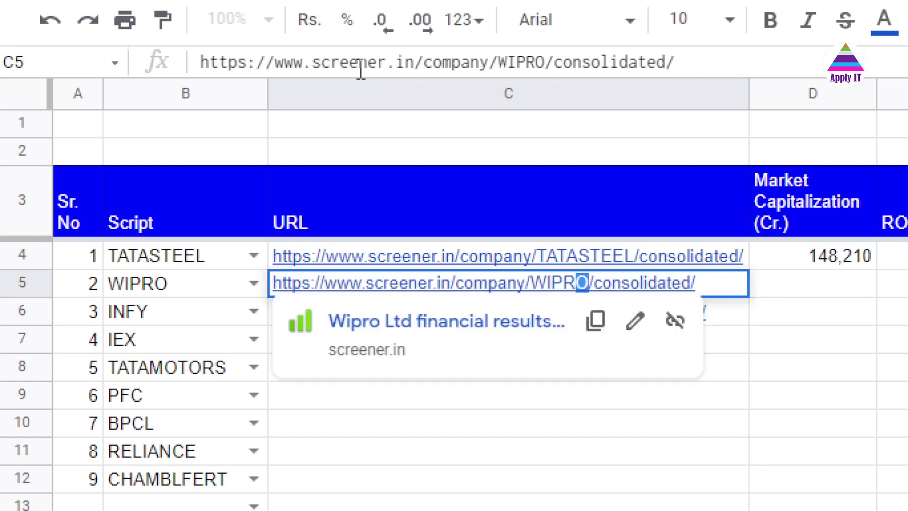
{"action": "key", "text": "shift+Left"}
{"action": "key", "text": "shift+Left"}
{"action": "key", "text": "shift+Left"}
{"action": "key", "text": "shift+Left"}
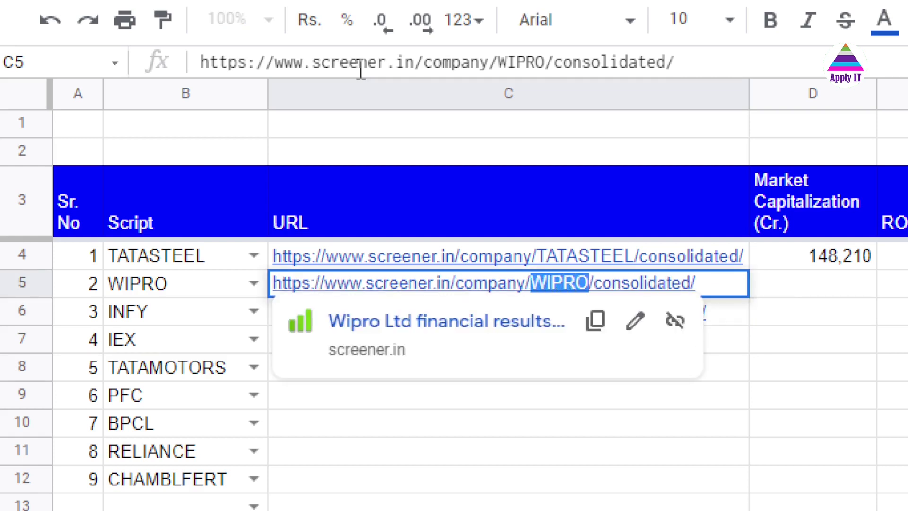
{"action": "key", "text": "BackSpace"}
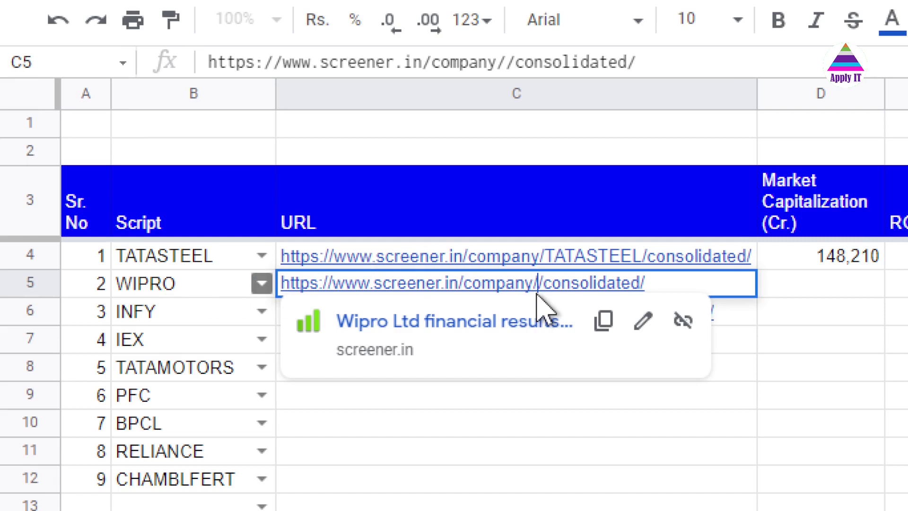
{"action": "type", "text": "B"}
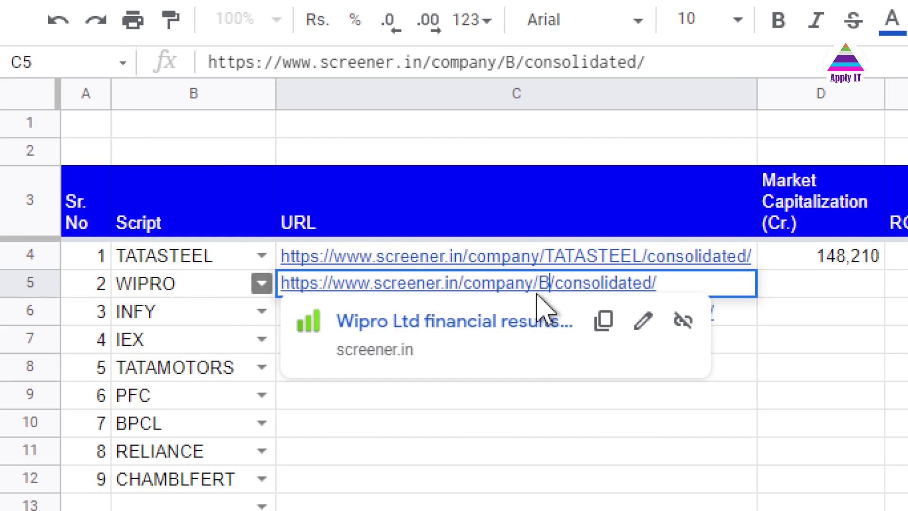
{"action": "type", "text": "%"}
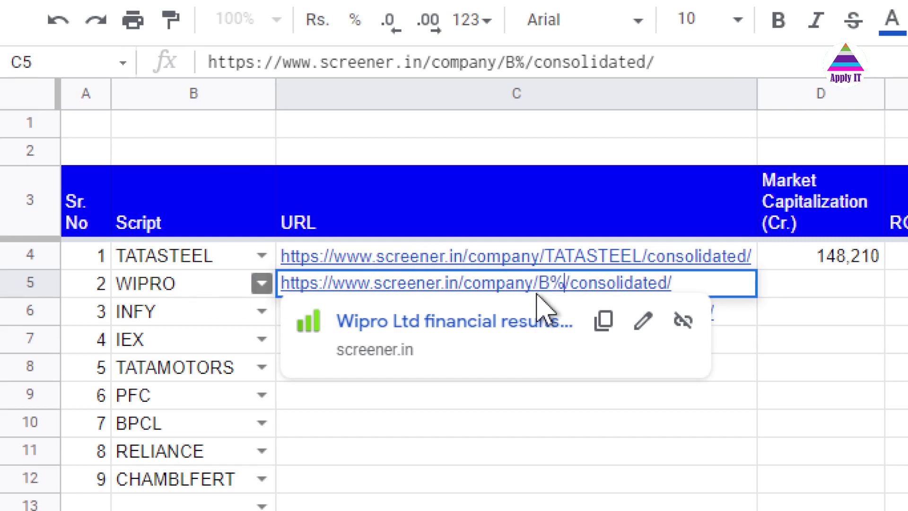
{"action": "key", "text": "BackSpace"}
{"action": "type", "text": "5"}
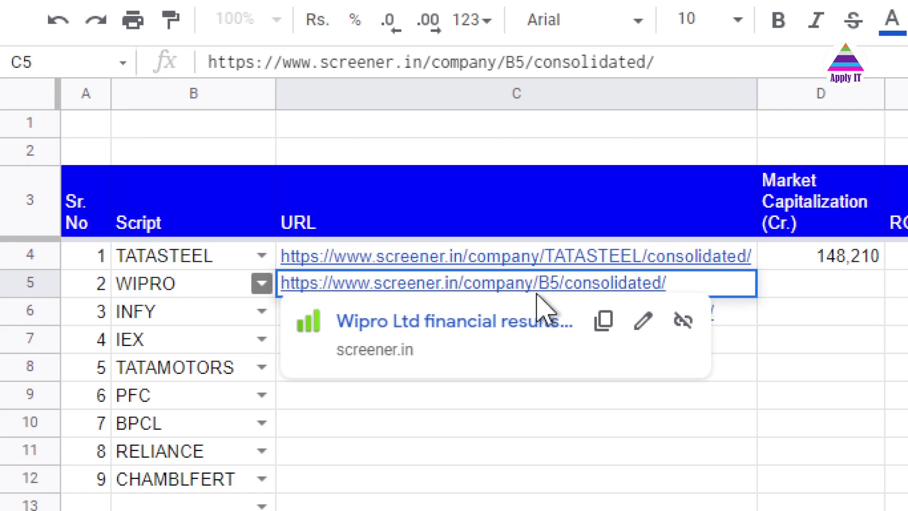
{"action": "key", "text": "Left"}
{"action": "key", "text": "Left"}
{"action": "key", "text": "Left"}
{"action": "key", "text": "Left"}
{"action": "key", "text": "Left"}
{"action": "key", "text": "Left"}
{"action": "key", "text": "Left"}
{"action": "key", "text": "Left"}
{"action": "key", "text": "Left"}
{"action": "key", "text": "Left"}
{"action": "key", "text": "Left"}
{"action": "key", "text": "Left"}
{"action": "key", "text": "Left"}
{"action": "key", "text": "Left"}
{"action": "key", "text": "Left"}
{"action": "key", "text": "Left"}
{"action": "key", "text": "Left"}
{"action": "key", "text": "Left"}
{"action": "key", "text": "Left"}
{"action": "key", "text": "Left"}
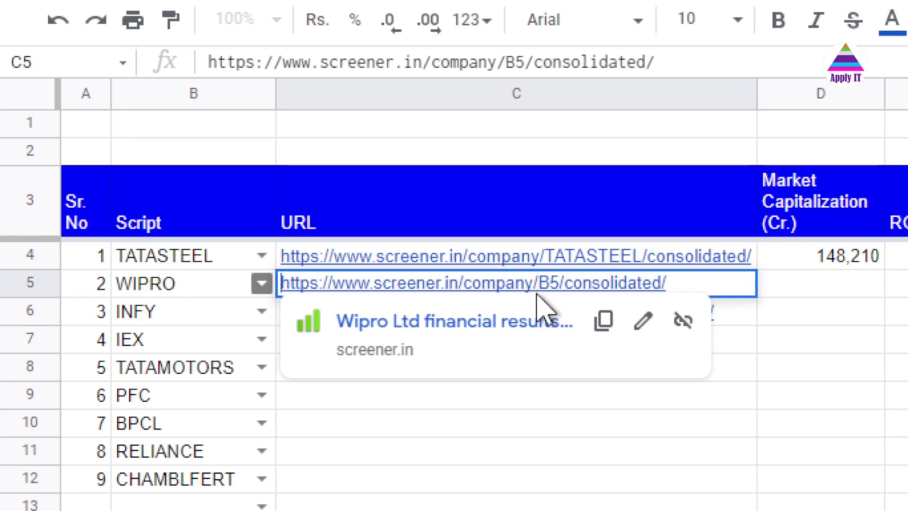
{"action": "type", "text": "="}
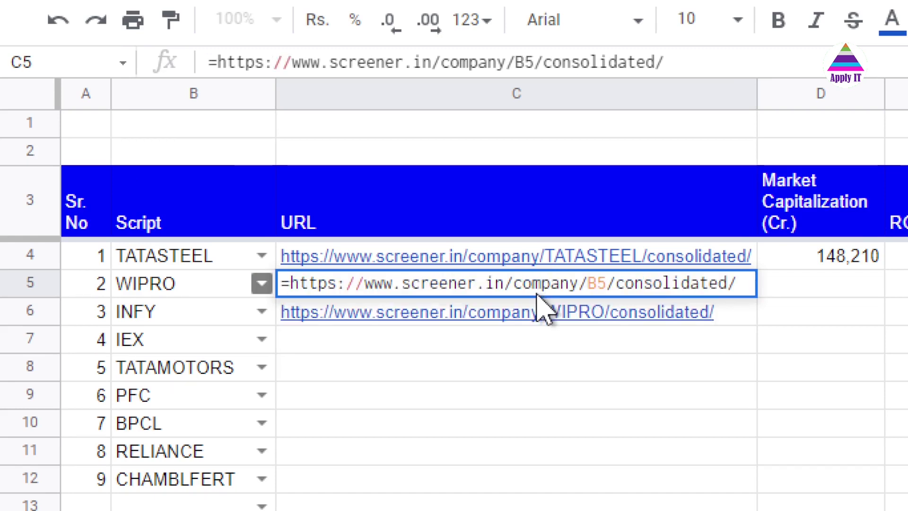
{"action": "type", "text": "\""}
{"action": "key", "text": "Right"}
{"action": "key", "text": "Right"}
{"action": "key", "text": "Right"}
{"action": "key", "text": "Right"}
{"action": "key", "text": "Right"}
{"action": "key", "text": "Right"}
{"action": "key", "text": "Right"}
{"action": "key", "text": "Right"}
{"action": "key", "text": "Right"}
{"action": "key", "text": "Right"}
{"action": "key", "text": "Right"}
{"action": "key", "text": "Right"}
{"action": "key", "text": "Right"}
{"action": "key", "text": "Right"}
{"action": "key", "text": "Right"}
{"action": "key", "text": "Right"}
{"action": "key", "text": "Right"}
{"action": "key", "text": "Right"}
{"action": "key", "text": "Right"}
{"action": "key", "text": "Right"}
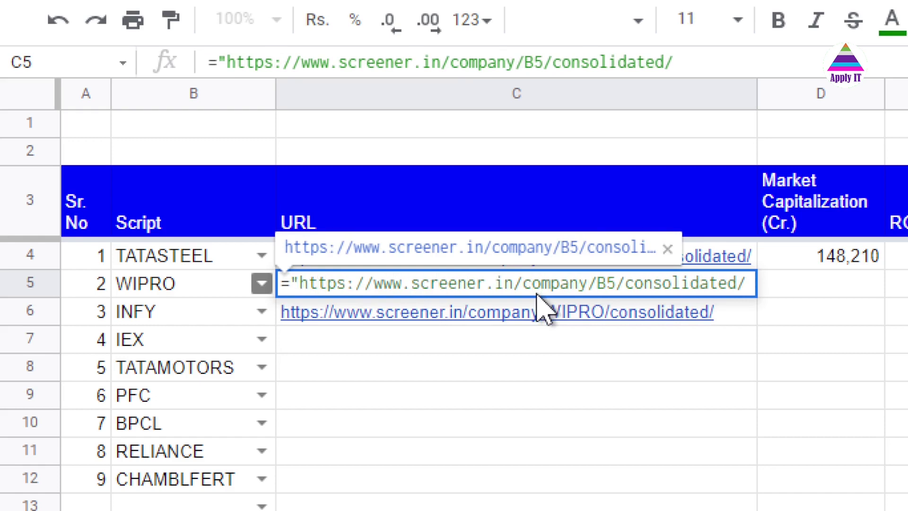
{"action": "type", "text": "\"&"}
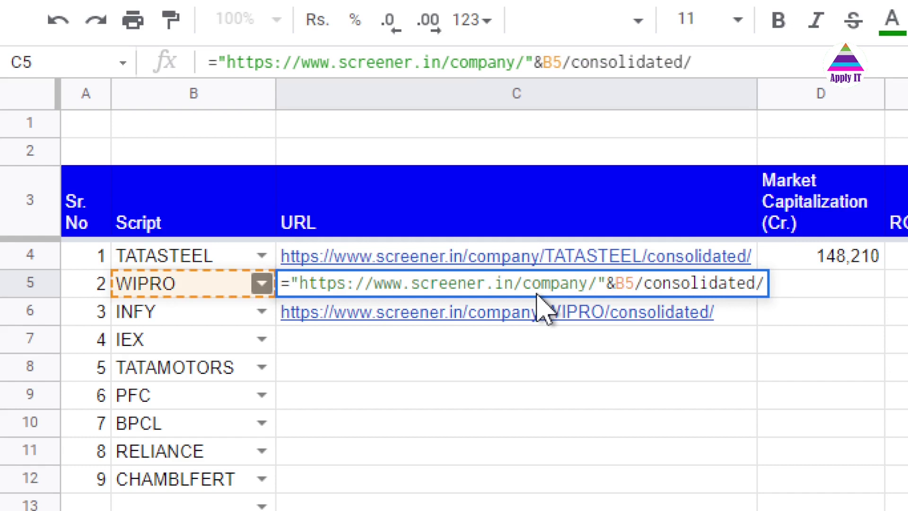
{"action": "key", "text": "Right"}
{"action": "key", "text": "Right"}
{"action": "type", "text": "&"}
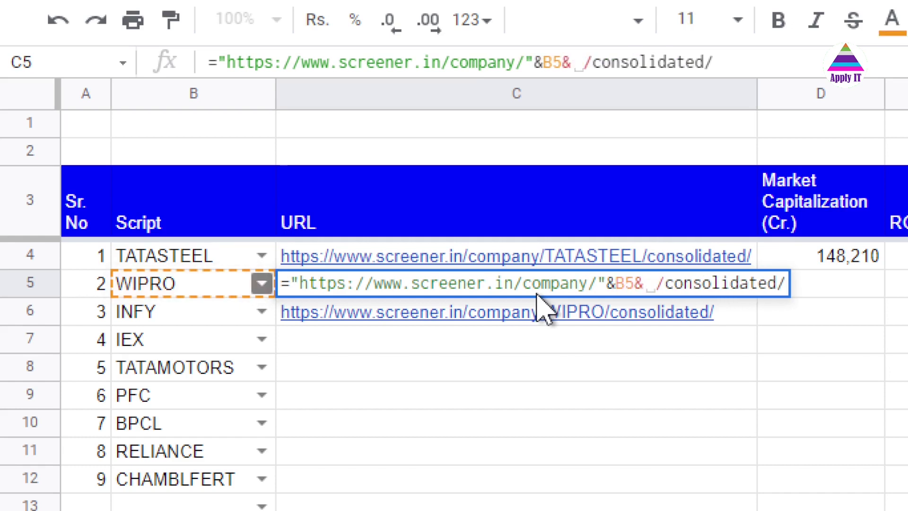
{"action": "type", "text": "\""}
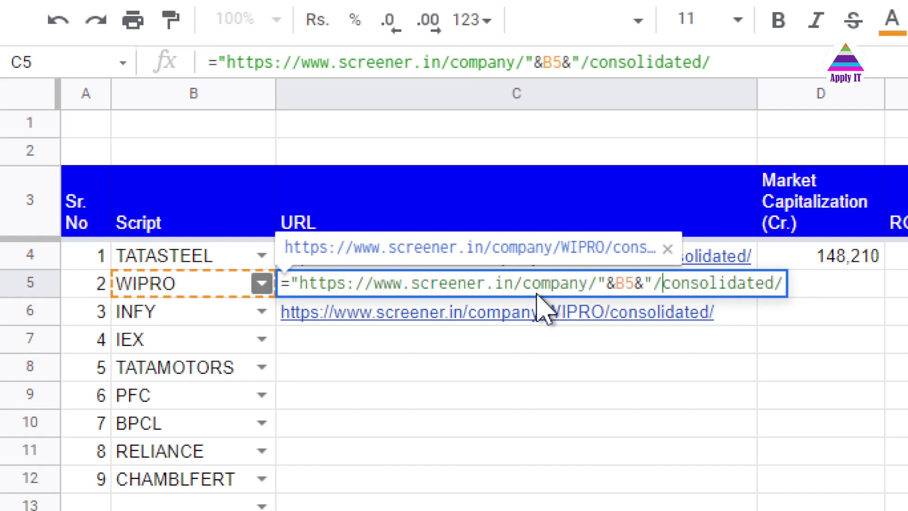
{"action": "key", "text": "Right"}
{"action": "key", "text": "Right"}
{"action": "key", "text": "Right"}
{"action": "key", "text": "Right"}
{"action": "key", "text": "Right"}
{"action": "key", "text": "Right"}
{"action": "key", "text": "Right"}
{"action": "key", "text": "Right"}
{"action": "key", "text": "Right"}
{"action": "key", "text": "Right"}
{"action": "key", "text": "Right"}
{"action": "key", "text": "Right"}
{"action": "key", "text": "Right"}
{"action": "type", "text": "\""}
{"action": "key", "text": "Return"}
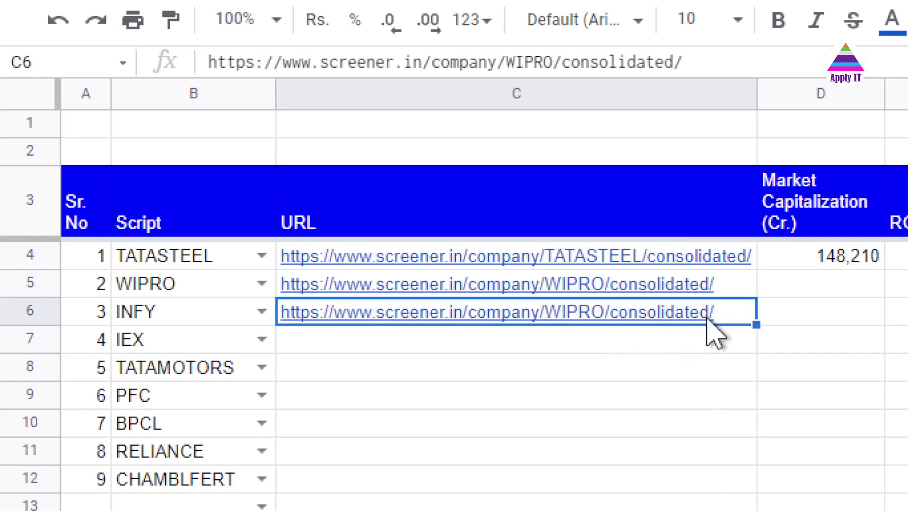
{"action": "mouse_move", "coordinate": [719, 313]}
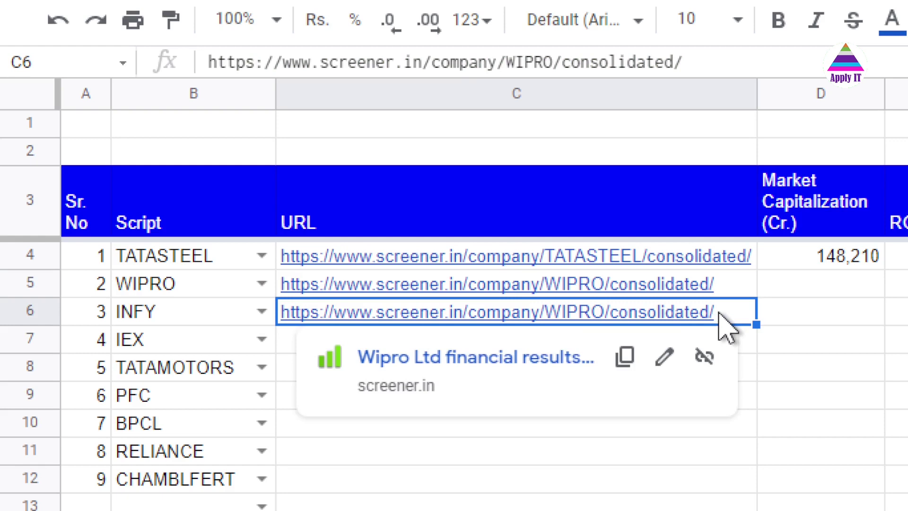
{"action": "key", "text": "Delete"}
{"action": "left_click", "coordinate": [727, 280]}
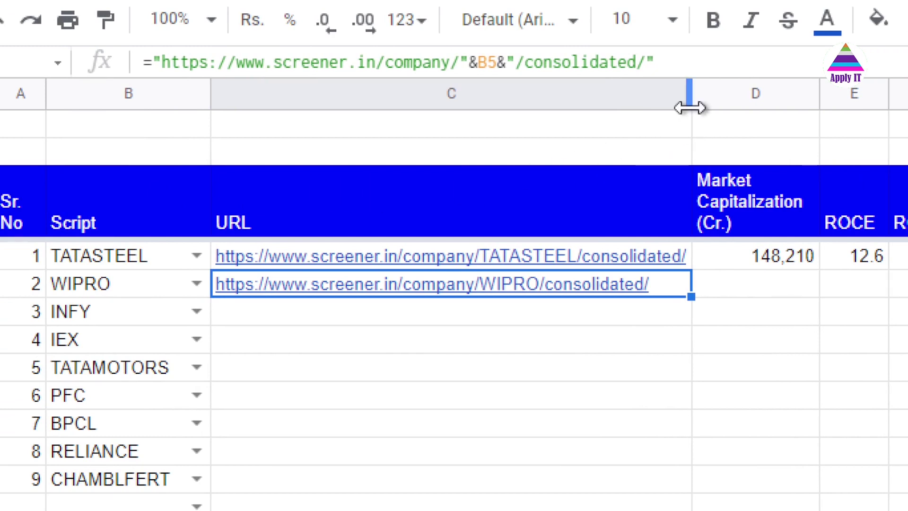
- Narrow column C, then open WIPRO's screener.in page from its formula-built link
{"action": "left_click_drag", "start_coordinate": [689, 107], "coordinate": [269, 182]}
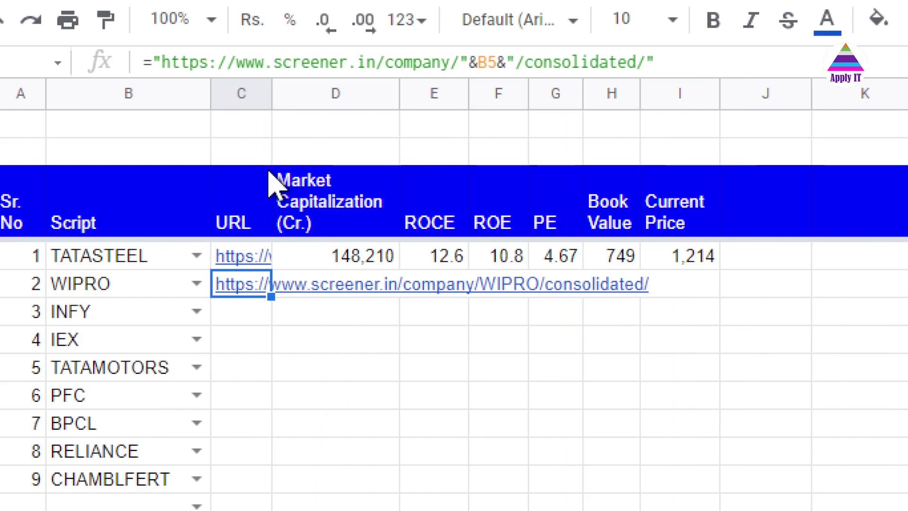
{"action": "left_click", "coordinate": [344, 285]}
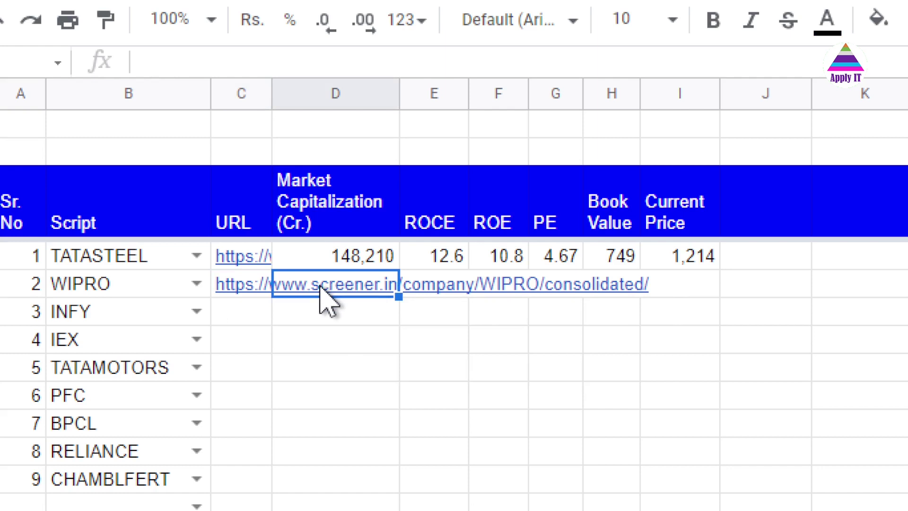
{"action": "mouse_move", "coordinate": [319, 286]}
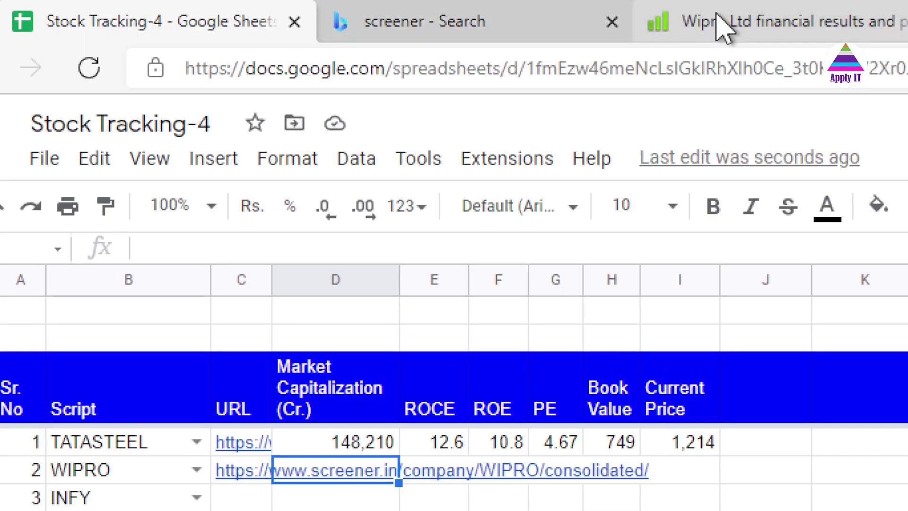
{"action": "left_click", "coordinate": [716, 21]}
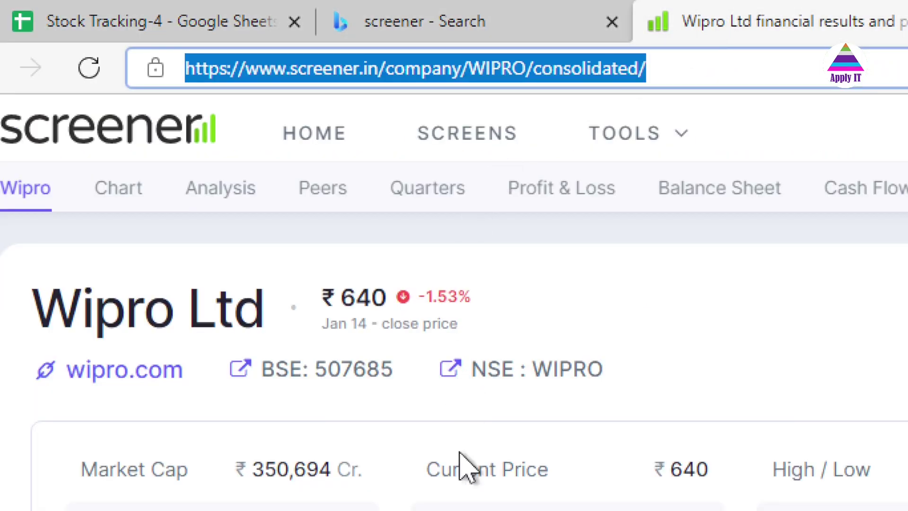
- Review Wipro's Market Cap, P/E, ROCE, ROE and Book Value, then return to Stock Tracking-4
{"action": "scroll", "coordinate": [425, 468], "scroll_direction": "down", "scroll_amount": 3}
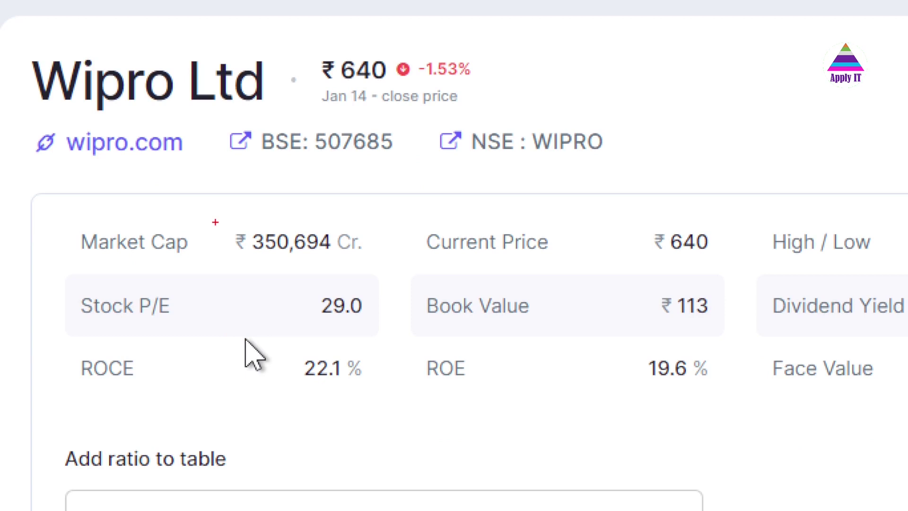
{"action": "mouse_move", "coordinate": [215, 222]}
{"action": "left_mouse_down"}
{"action": "mouse_move", "coordinate": [314, 265]}
{"action": "mouse_move", "coordinate": [380, 266]}
{"action": "left_mouse_up"}
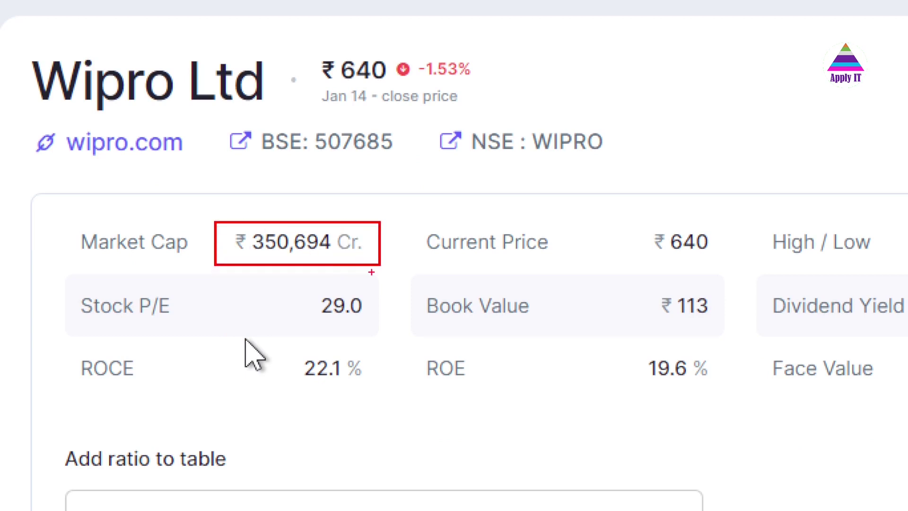
{"action": "left_click_drag", "start_coordinate": [305, 287], "coordinate": [386, 325]}
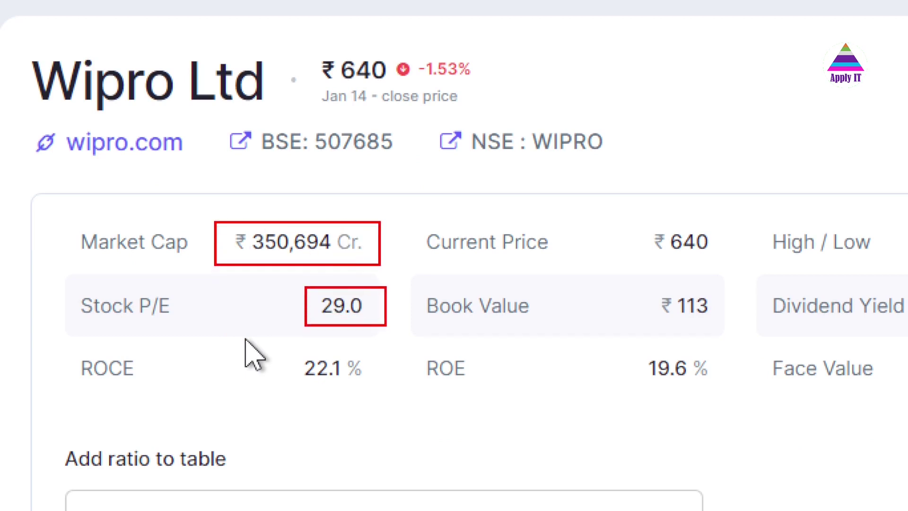
{"action": "left_click_drag", "start_coordinate": [294, 351], "coordinate": [383, 391]}
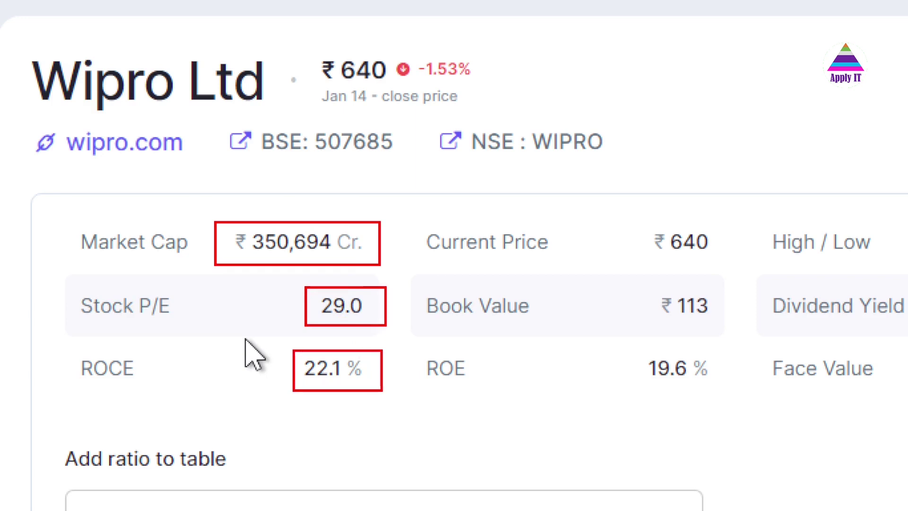
{"action": "left_click_drag", "start_coordinate": [414, 353], "coordinate": [516, 415]}
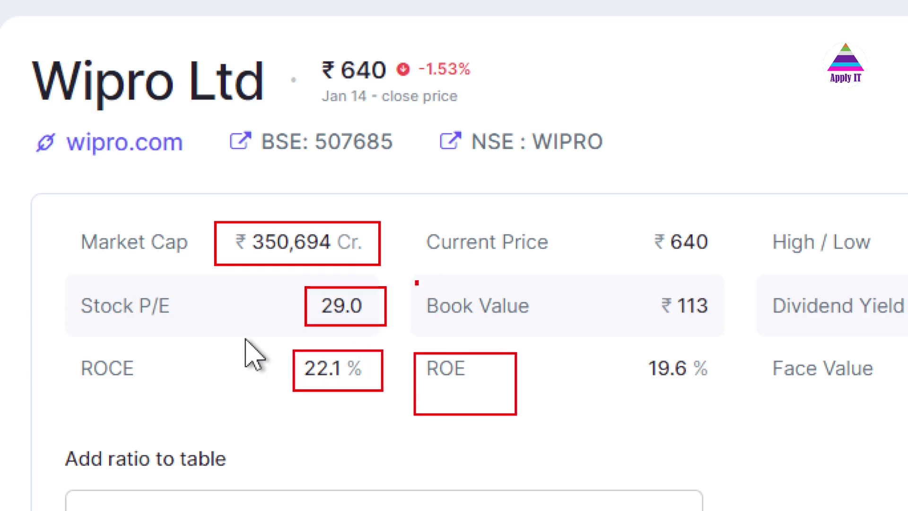
{"action": "left_click_drag", "start_coordinate": [416, 282], "coordinate": [585, 336]}
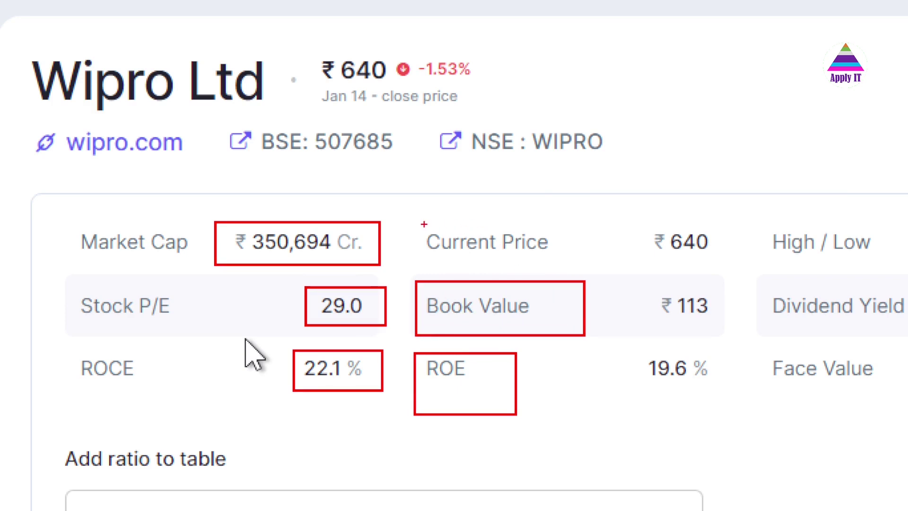
{"action": "mouse_move", "coordinate": [424, 223]}
{"action": "left_mouse_down"}
{"action": "mouse_move", "coordinate": [551, 269]}
{"action": "mouse_move", "coordinate": [659, 285]}
{"action": "mouse_move", "coordinate": [746, 422]}
{"action": "mouse_move", "coordinate": [744, 459]}
{"action": "left_mouse_up"}
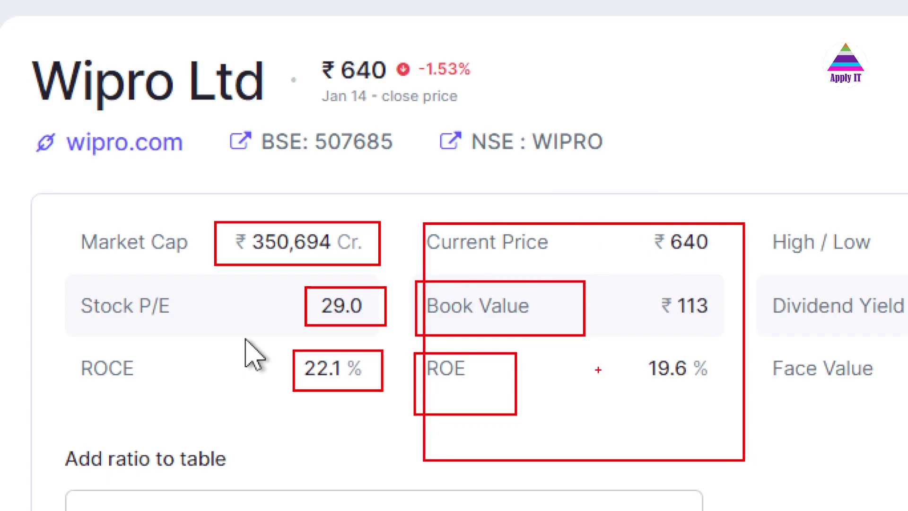
{"action": "key", "text": "Escape"}
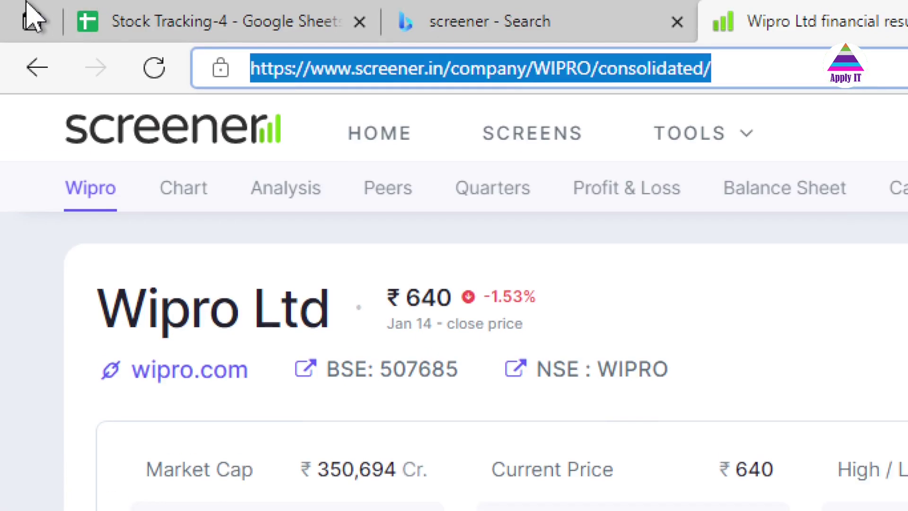
{"action": "left_click", "coordinate": [312, 30]}
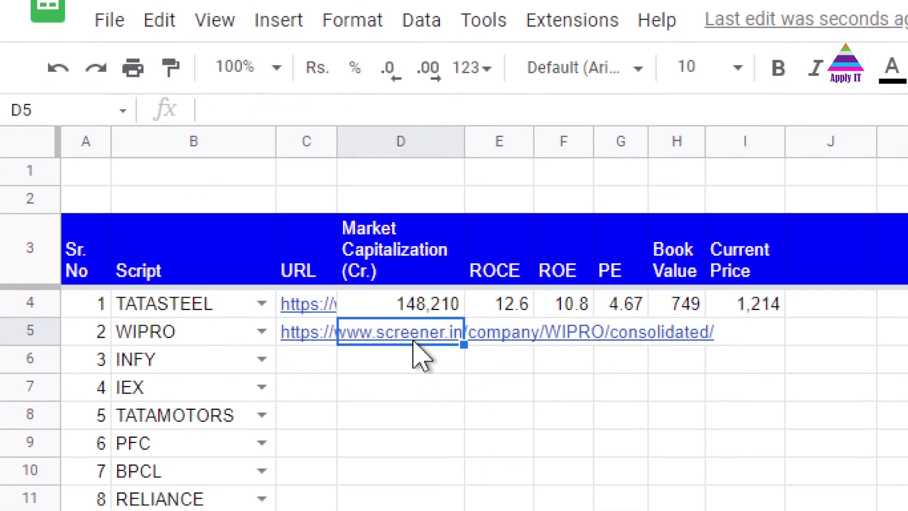
- Enter =IMPORTXML($C5,"") in D5, which currently returns #VALUE!
{"action": "type", "text": "="}
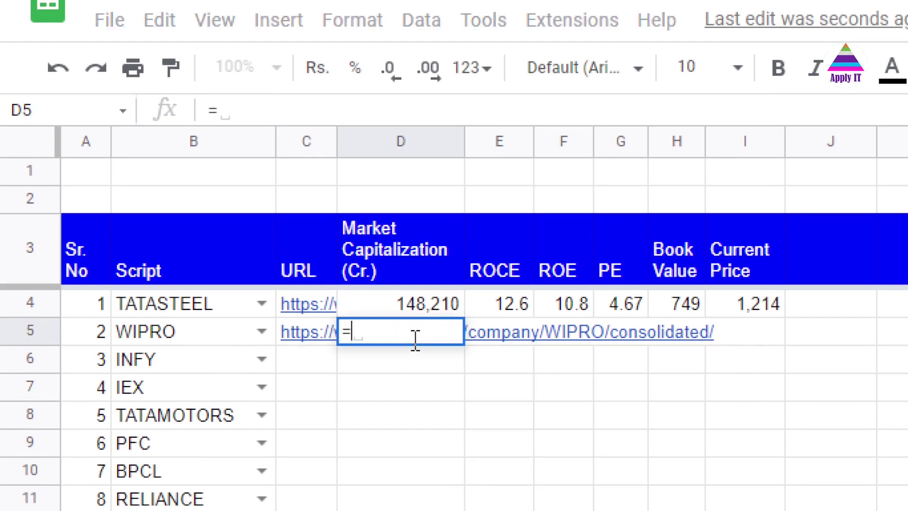
{"action": "type", "text": "IMPORT"}
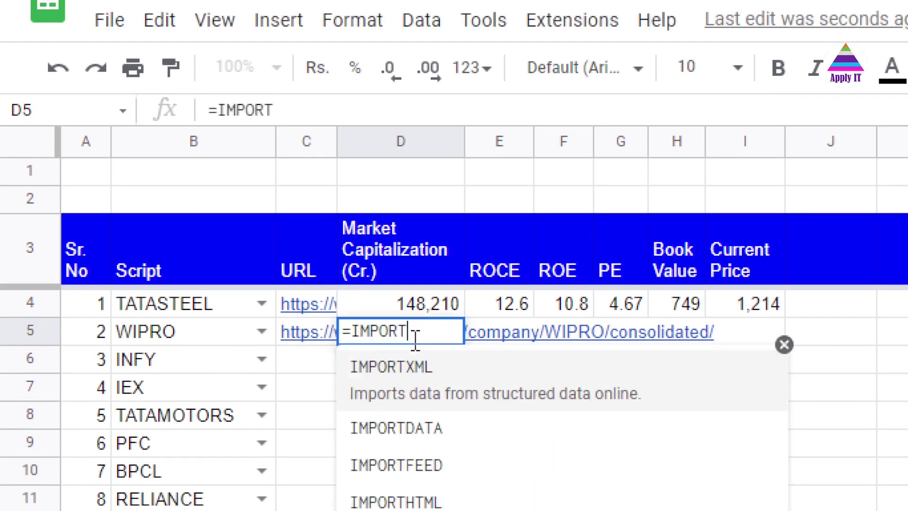
{"action": "type", "text": "XML"}
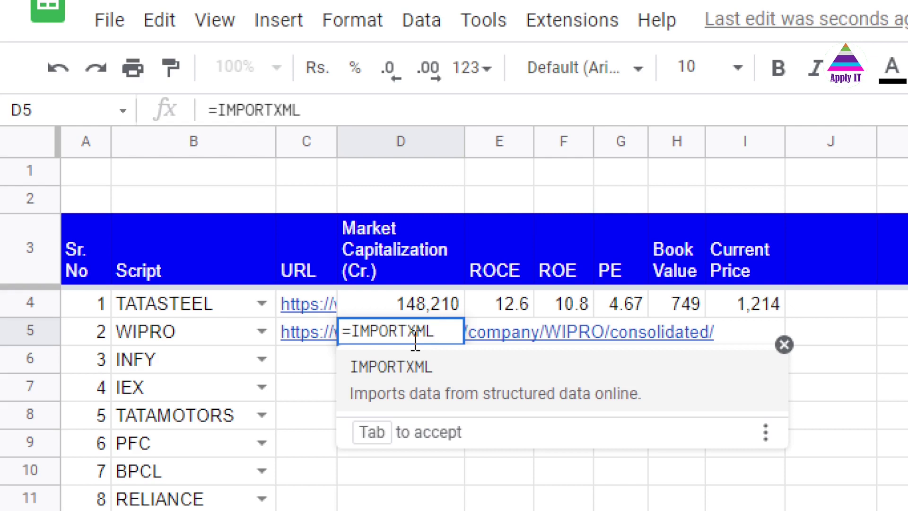
{"action": "type", "text": "("}
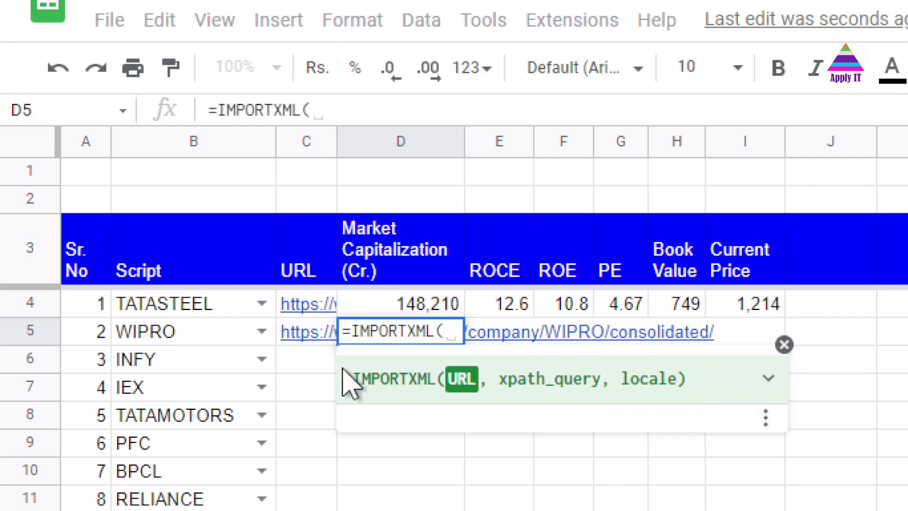
{"action": "left_click", "coordinate": [301, 337]}
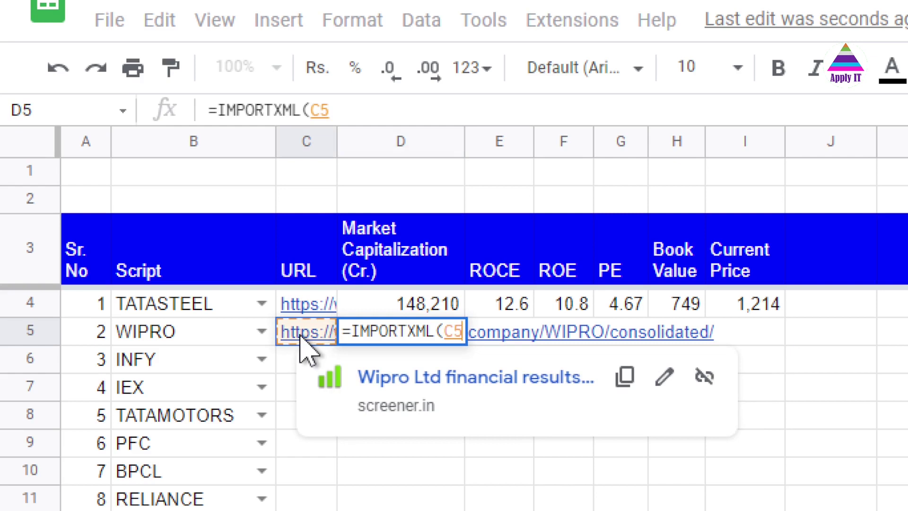
{"action": "key", "text": "BackSpace"}
{"action": "key", "text": "BackSpace"}
{"action": "key", "text": "BackSpace"}
{"action": "type", "text": "("}
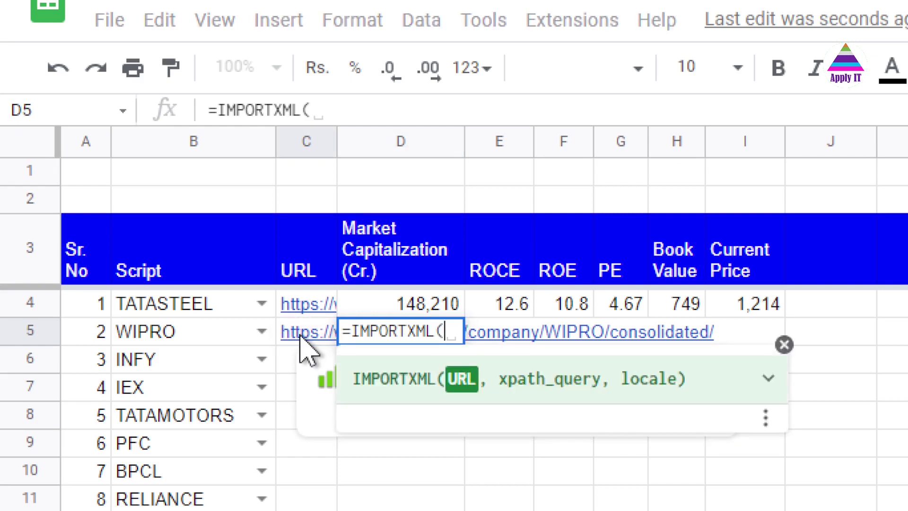
{"action": "type", "text": "$"}
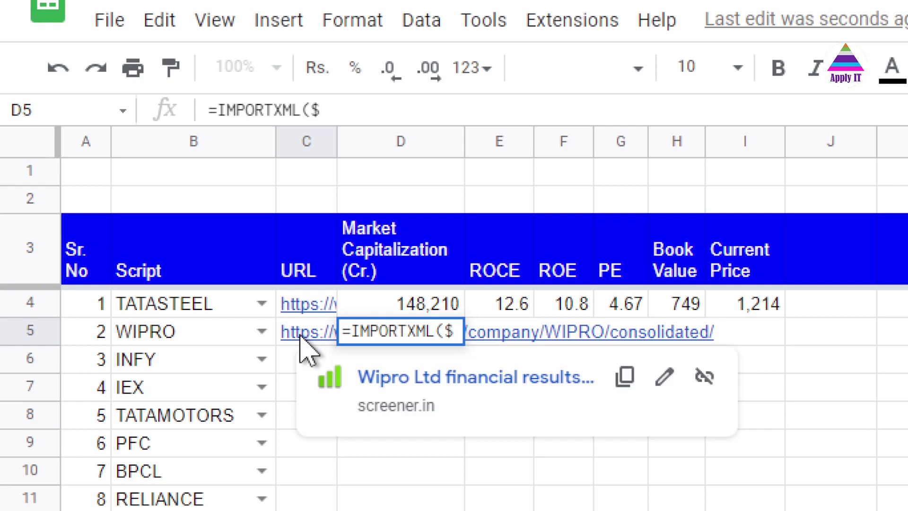
{"action": "type", "text": "C5"}
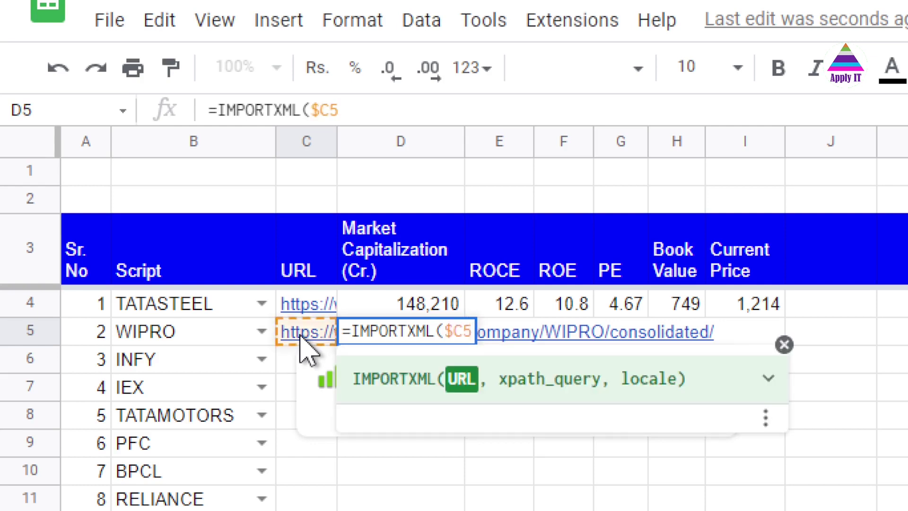
{"action": "type", "text": ","}
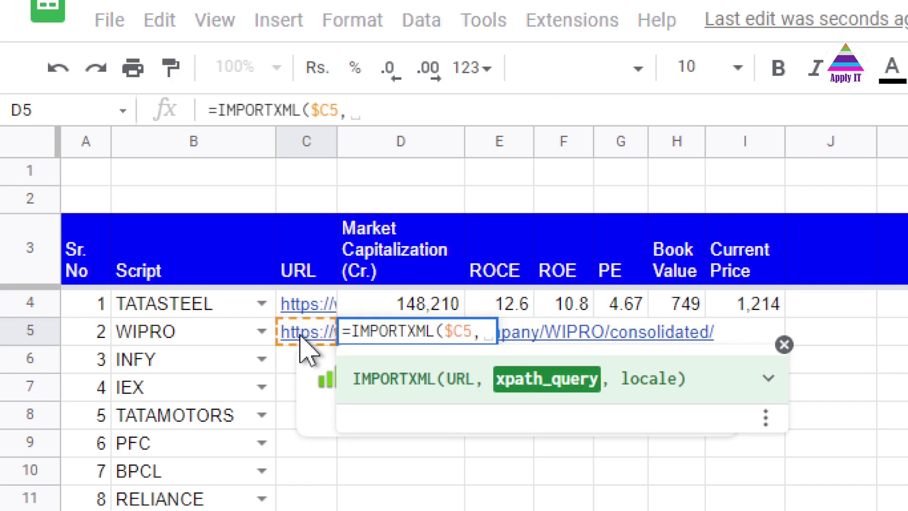
{"action": "type", "text": "\"\")"}
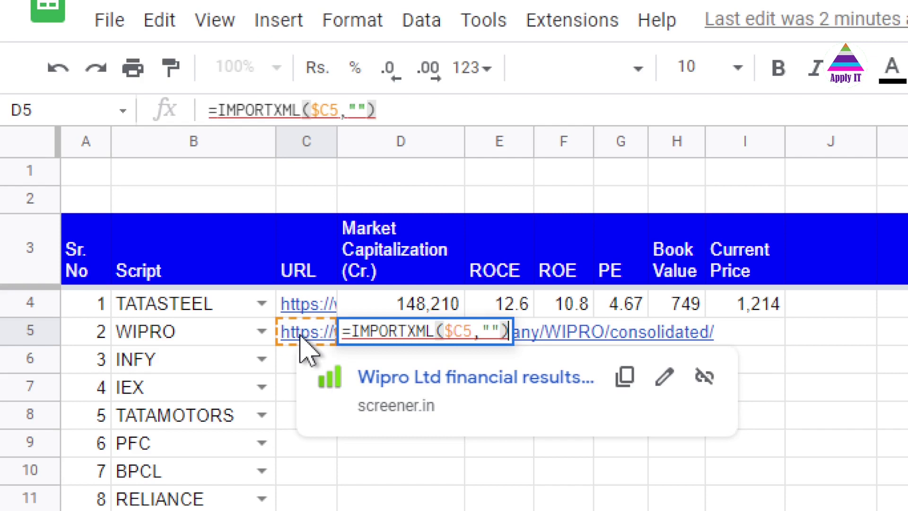
{"action": "key", "text": "Return"}
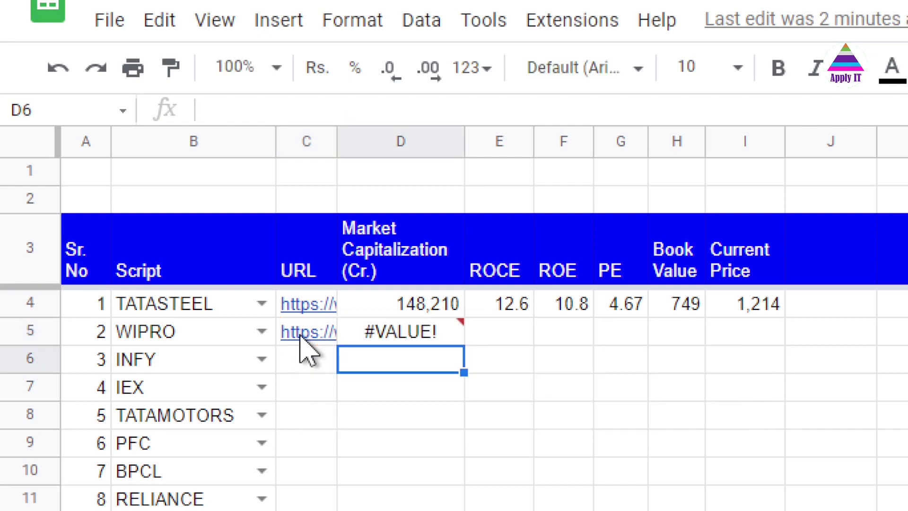
{"action": "mouse_move", "coordinate": [416, 339]}
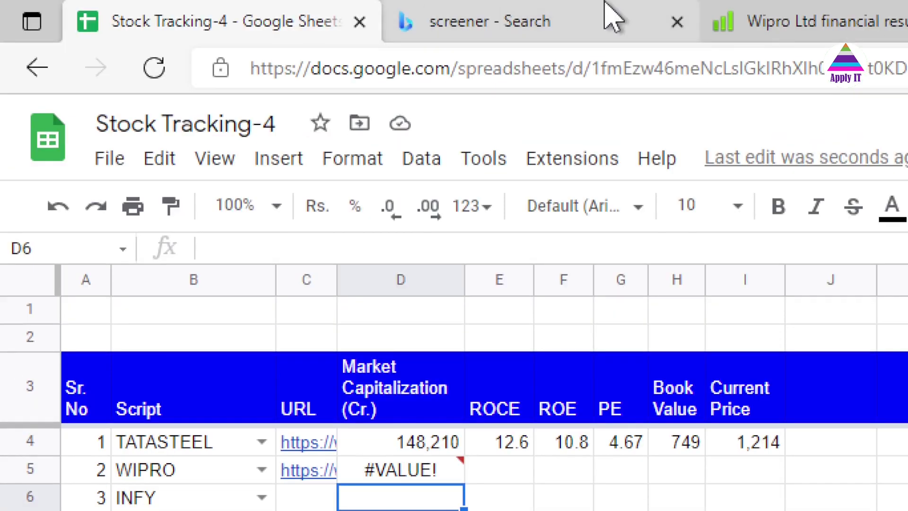
- Inspect Wipro's Market Cap figure 350,694 and copy its span element's full XPath
{"action": "left_click", "coordinate": [799, 30]}
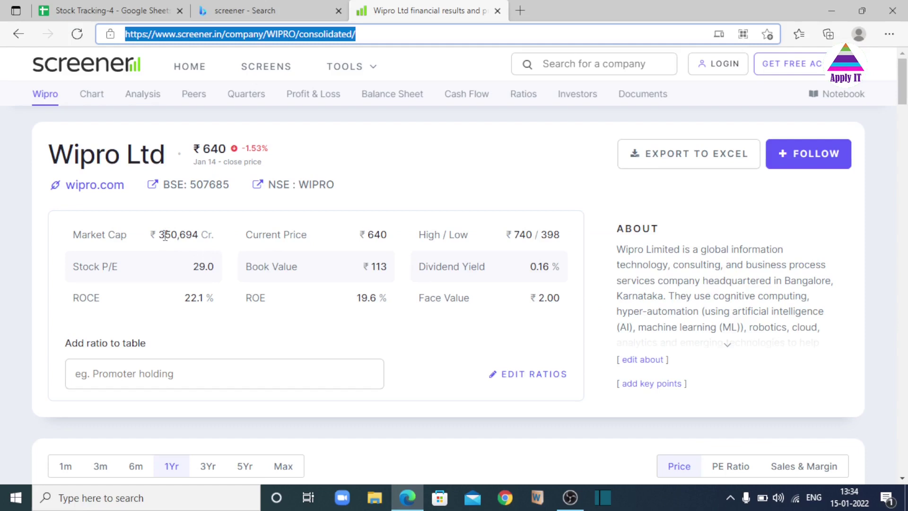
{"action": "left_click_drag", "start_coordinate": [160, 234], "coordinate": [198, 240]}
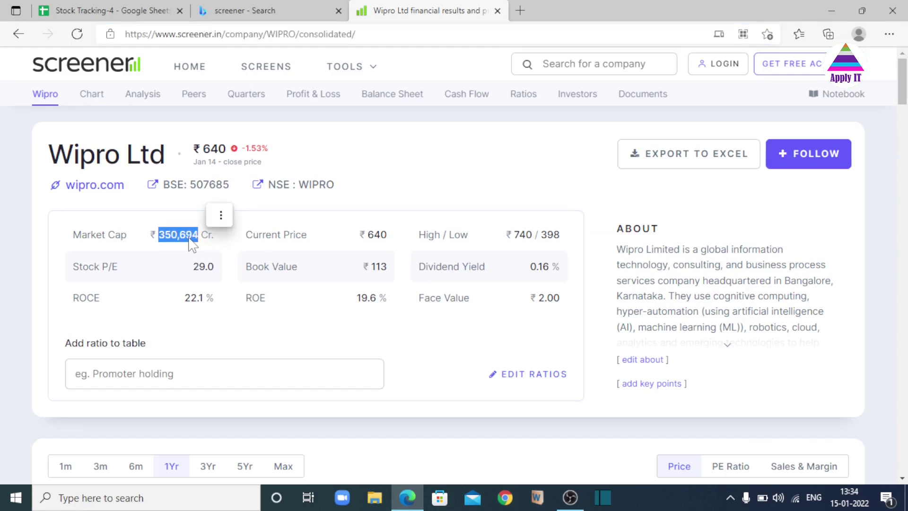
{"action": "right_click", "coordinate": [186, 244]}
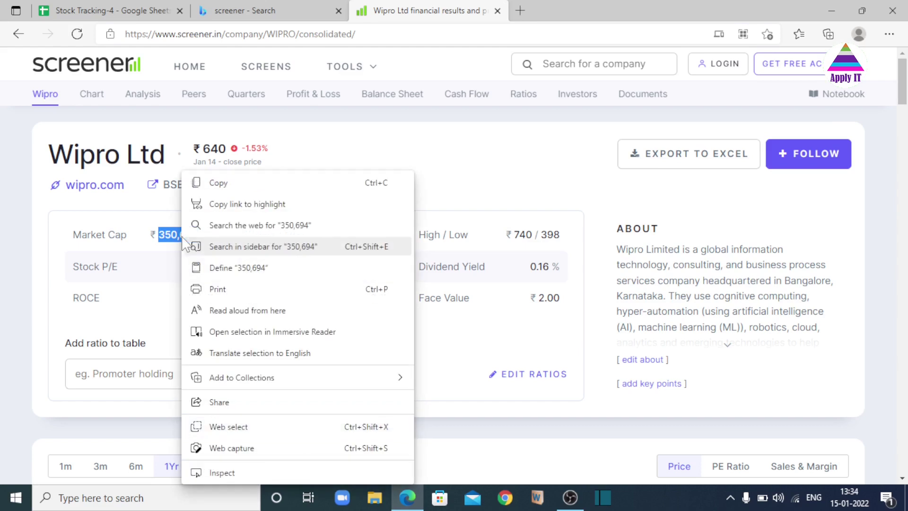
{"action": "left_click", "coordinate": [223, 472]}
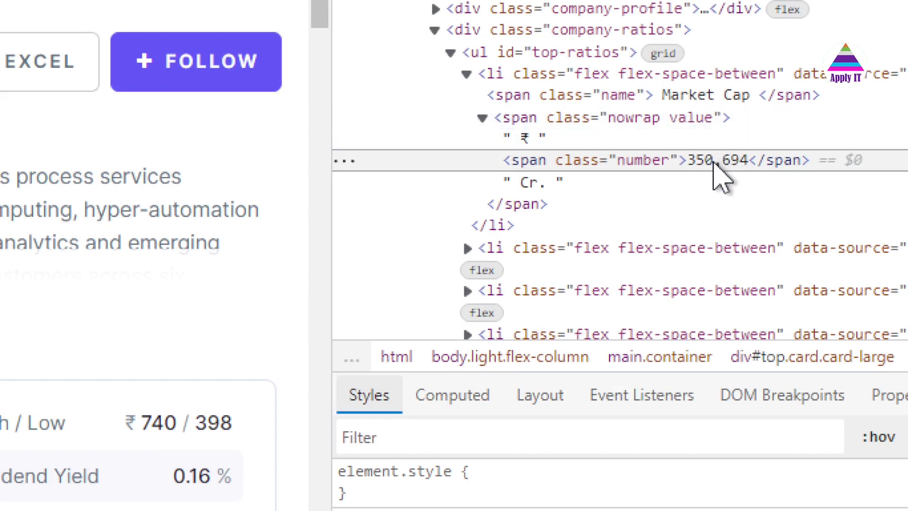
{"action": "right_click", "coordinate": [715, 163]}
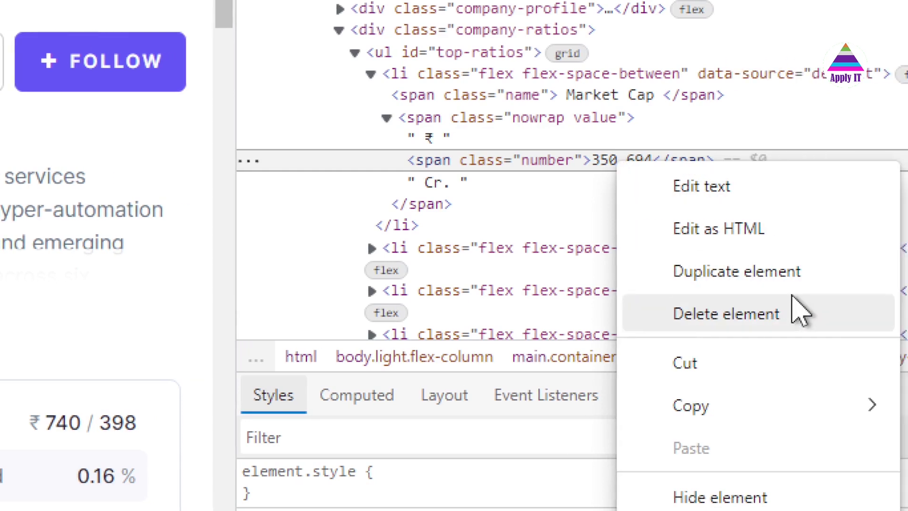
{"action": "mouse_move", "coordinate": [833, 424]}
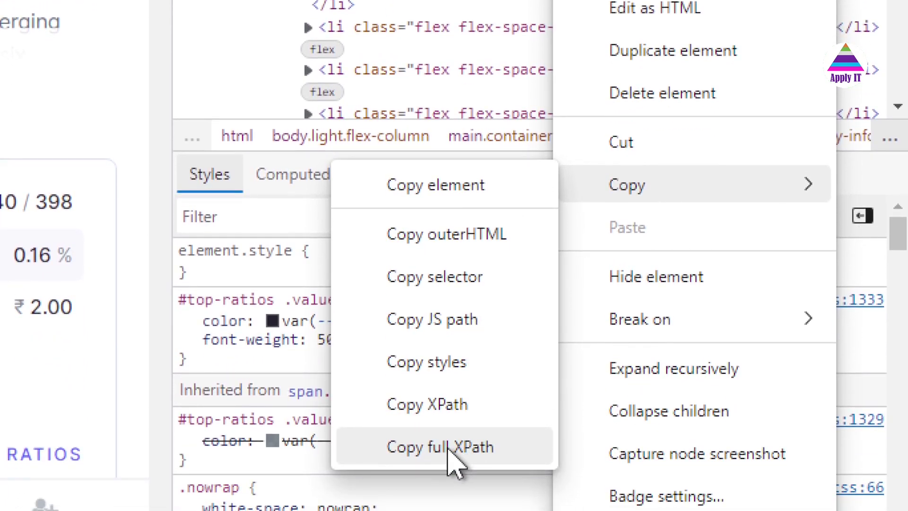
{"action": "left_click", "coordinate": [453, 447]}
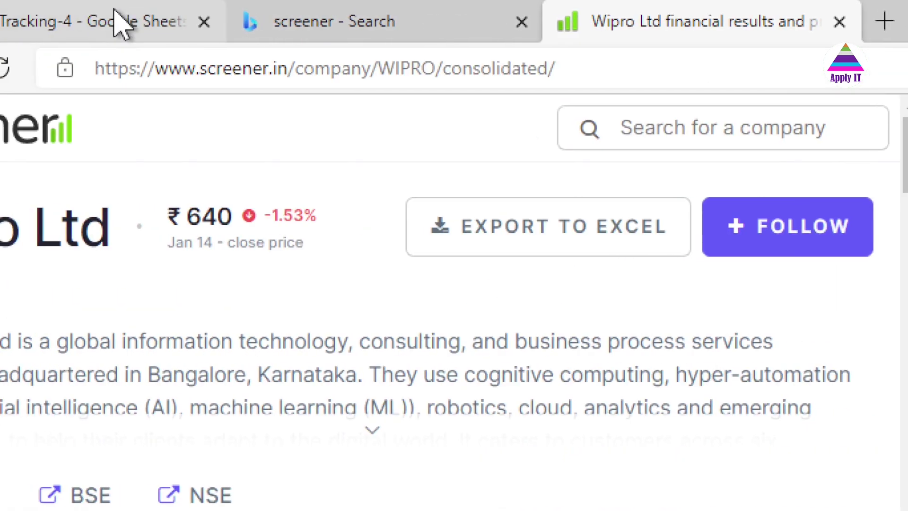
- Paste the copied market-cap XPath between the quotes of D5's =IMPORTXML($C5,"") formula for WIPRO
{"action": "left_click", "coordinate": [120, 22]}
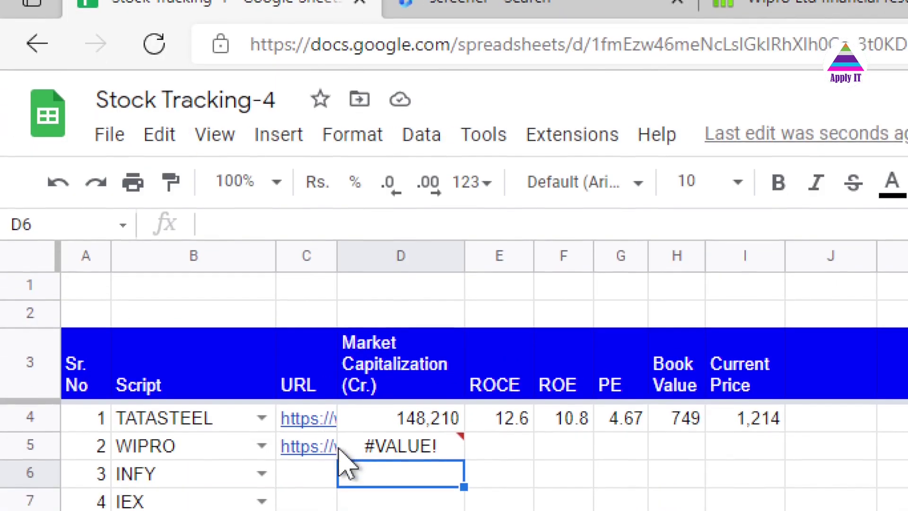
{"action": "left_click", "coordinate": [384, 449]}
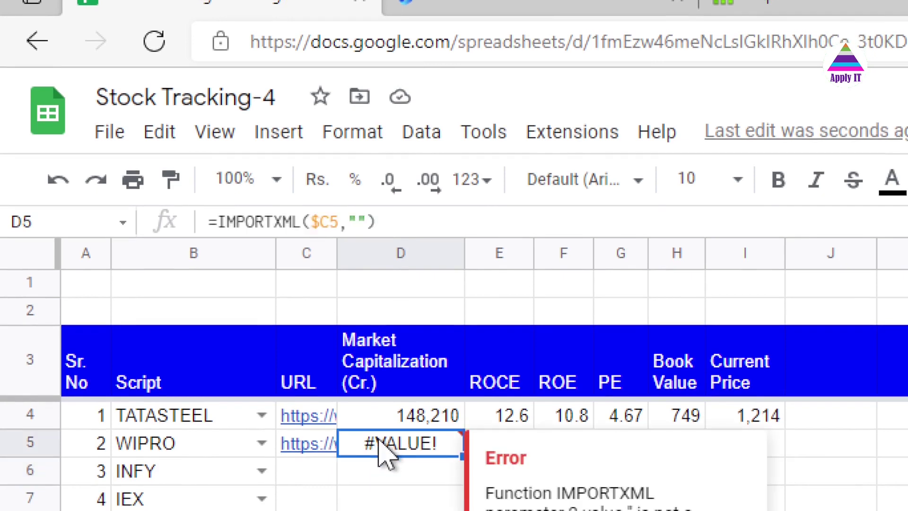
{"action": "left_click", "coordinate": [356, 221]}
{"action": "key", "text": "ctrl+v"}
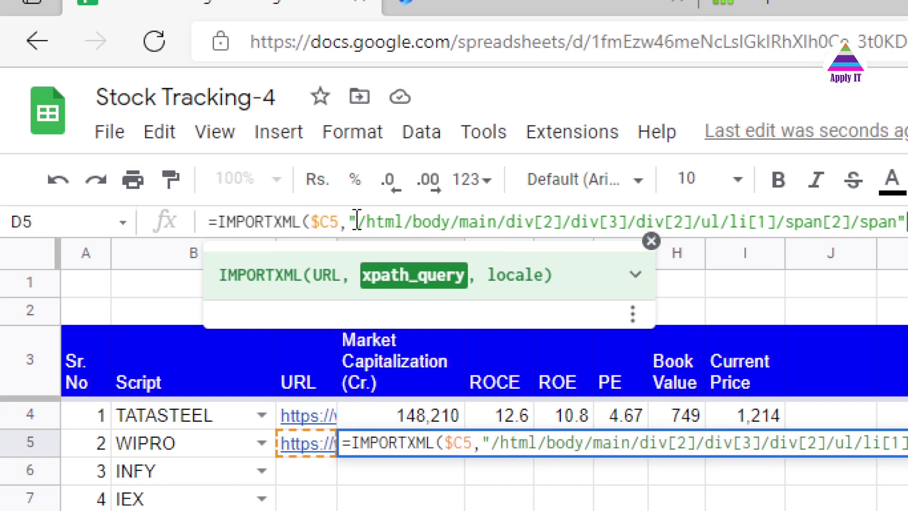
{"action": "key", "text": "End"}
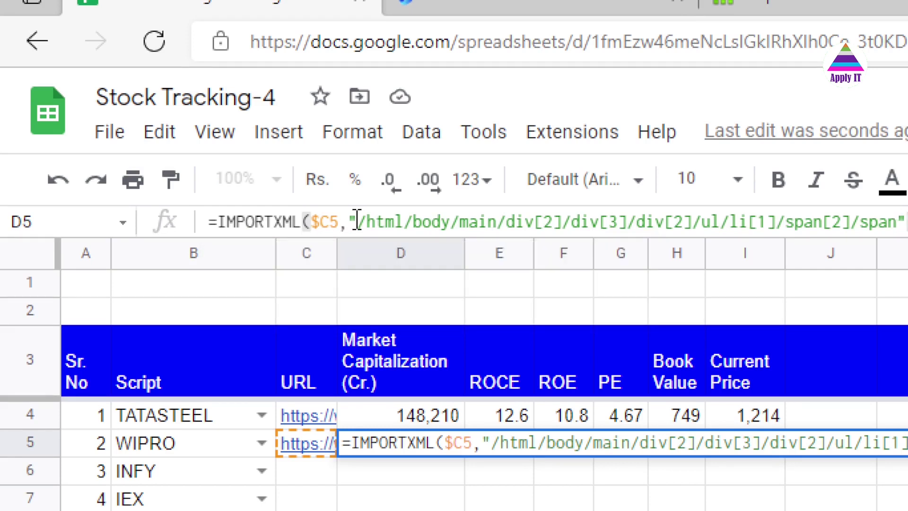
- Commit D5 so WIPRO's market cap reads 350,694 and confirm it against Wipro's screener.in Market Cap
{"action": "key", "text": "Return"}
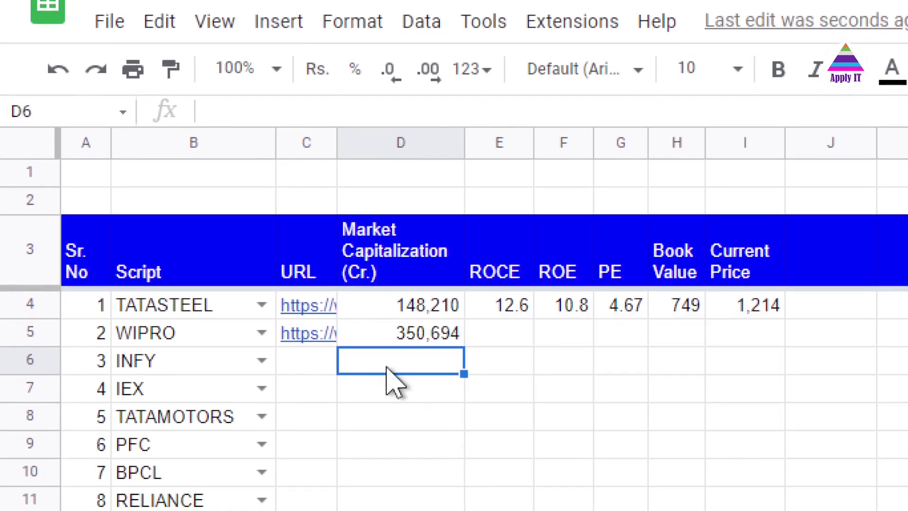
{"action": "left_click", "coordinate": [374, 339]}
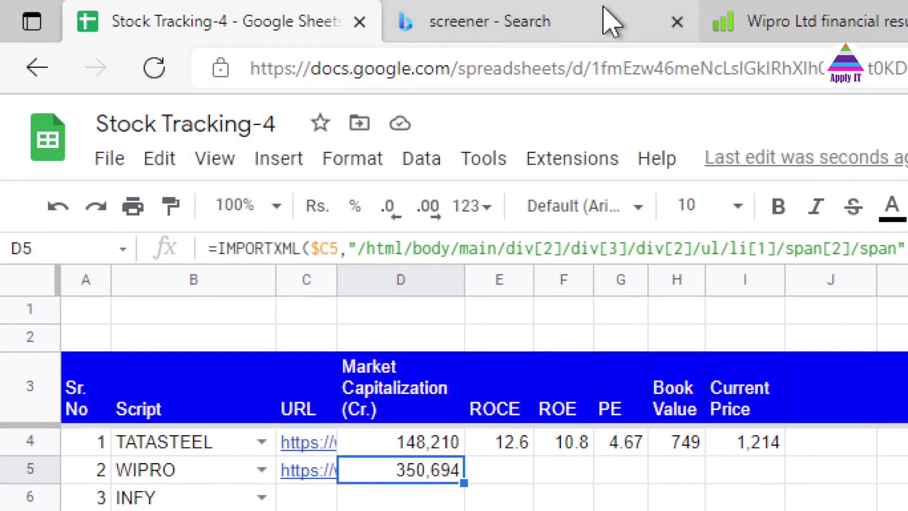
{"action": "left_click", "coordinate": [775, 21]}
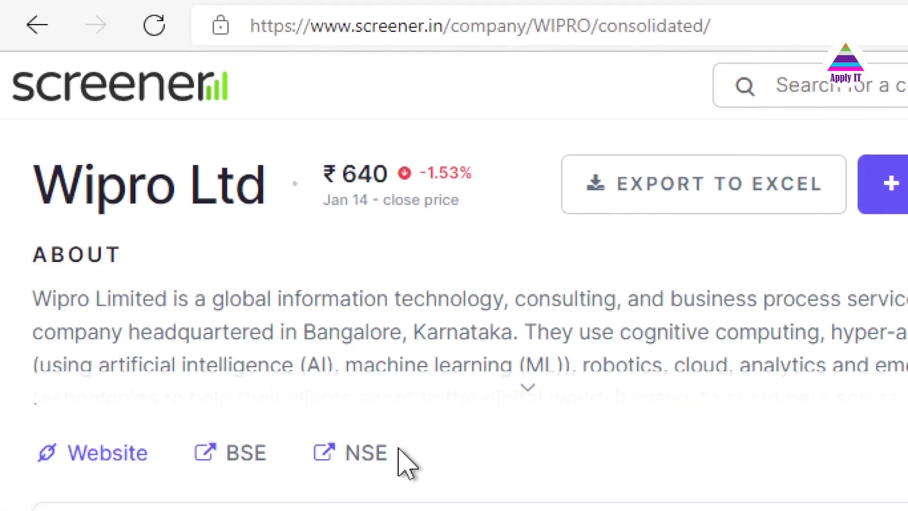
{"action": "scroll", "coordinate": [305, 449], "scroll_direction": "down", "scroll_amount": 1}
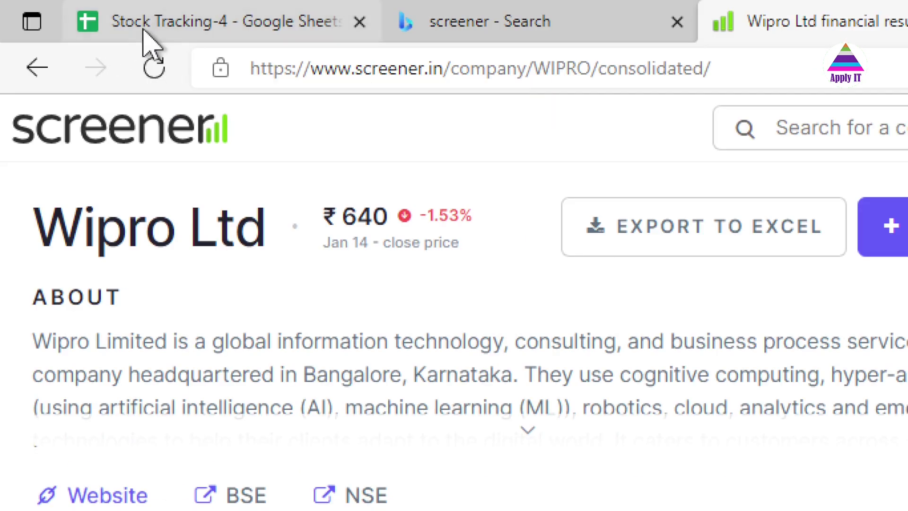
{"action": "left_click", "coordinate": [161, 24]}
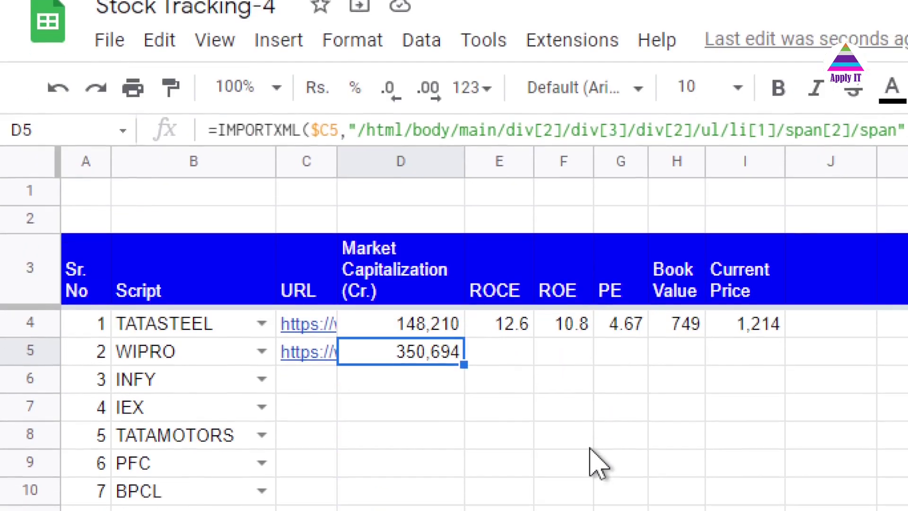
- Enter =IMPORTXML($C5,"") in F5 as WIPRO's ROE formula, which shows #VALUE! for now
{"action": "left_click", "coordinate": [558, 354]}
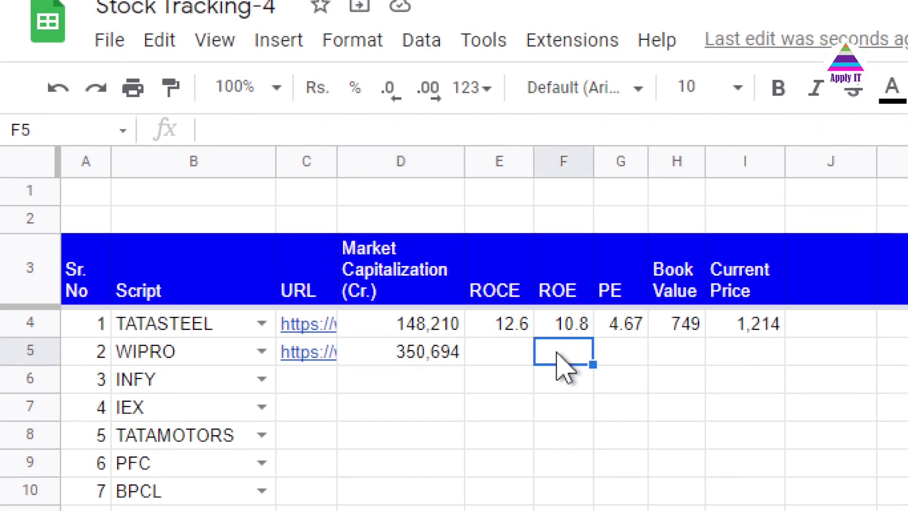
{"action": "left_click", "coordinate": [425, 365]}
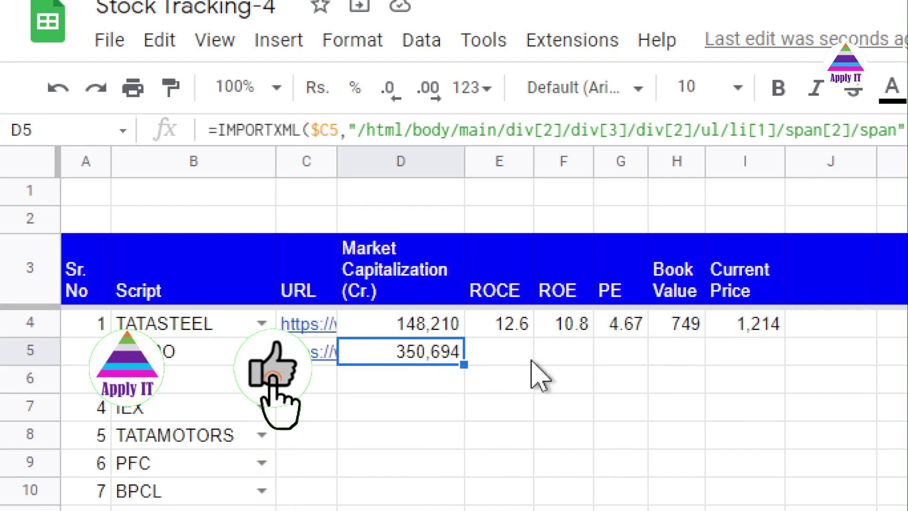
{"action": "left_click", "coordinate": [566, 362]}
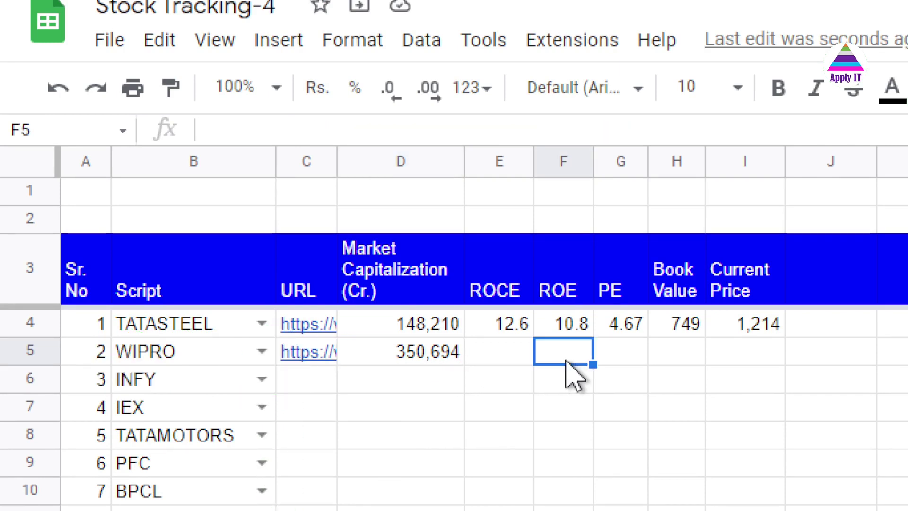
{"action": "type", "text": "=IMPOR"}
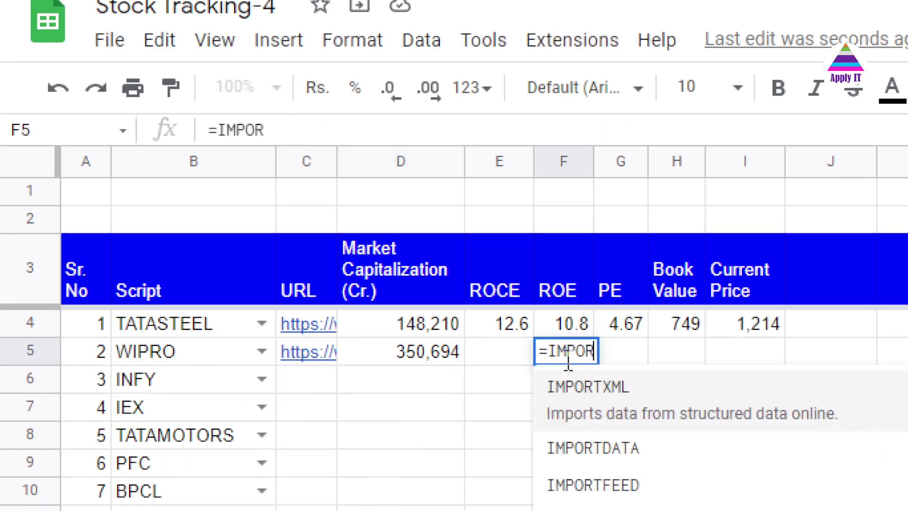
{"action": "type", "text": "TXML"}
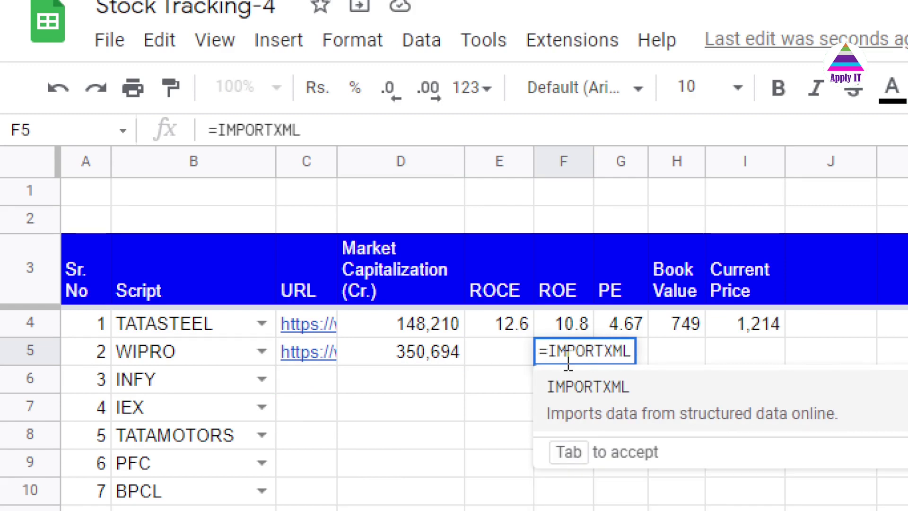
{"action": "type", "text": "("}
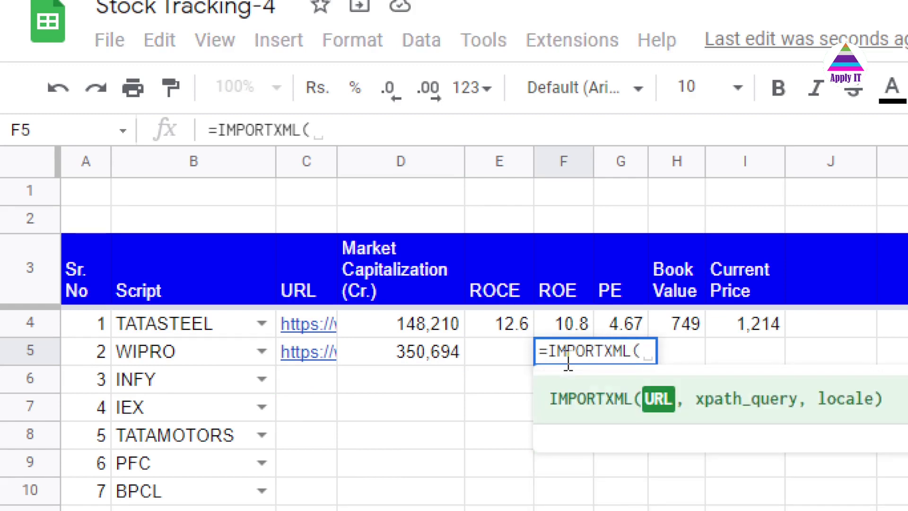
{"action": "left_click", "coordinate": [305, 350]}
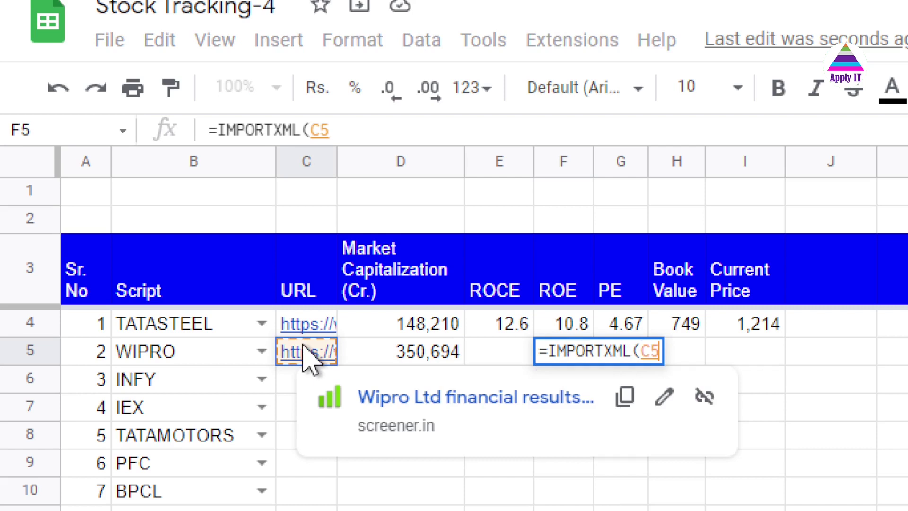
{"action": "key", "text": "Left"}
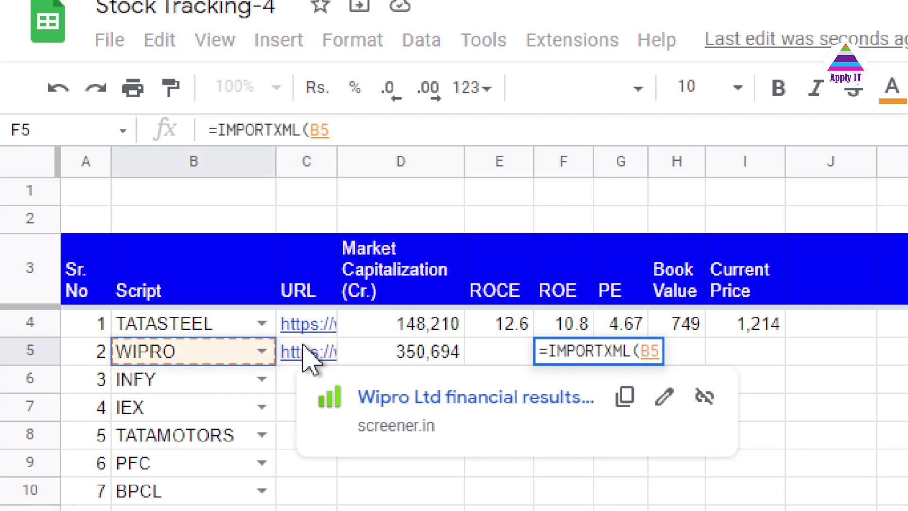
{"action": "key", "text": "BackSpace"}
{"action": "key", "text": "BackSpace"}
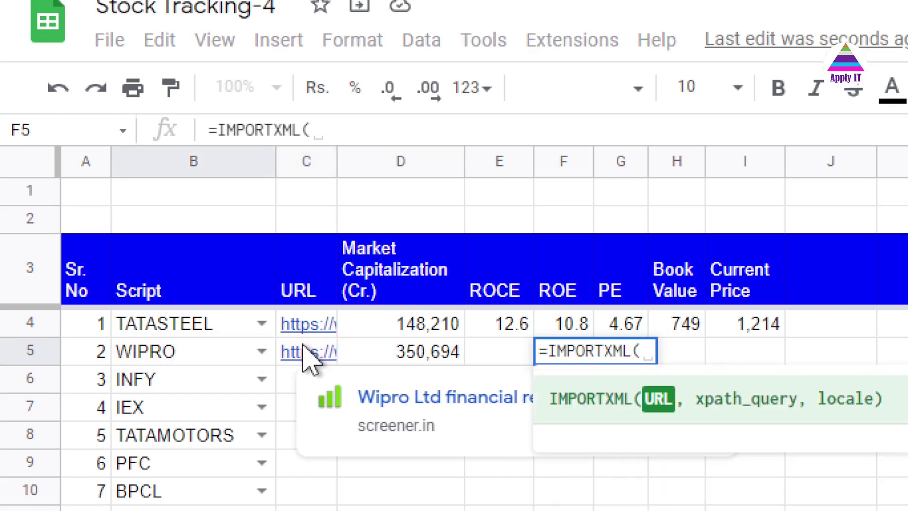
{"action": "type", "text": "$"}
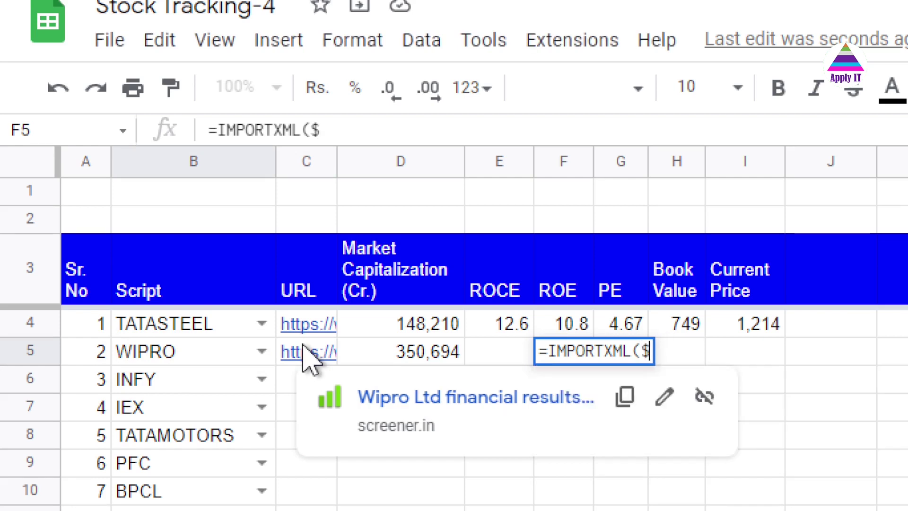
{"action": "type", "text": "C"}
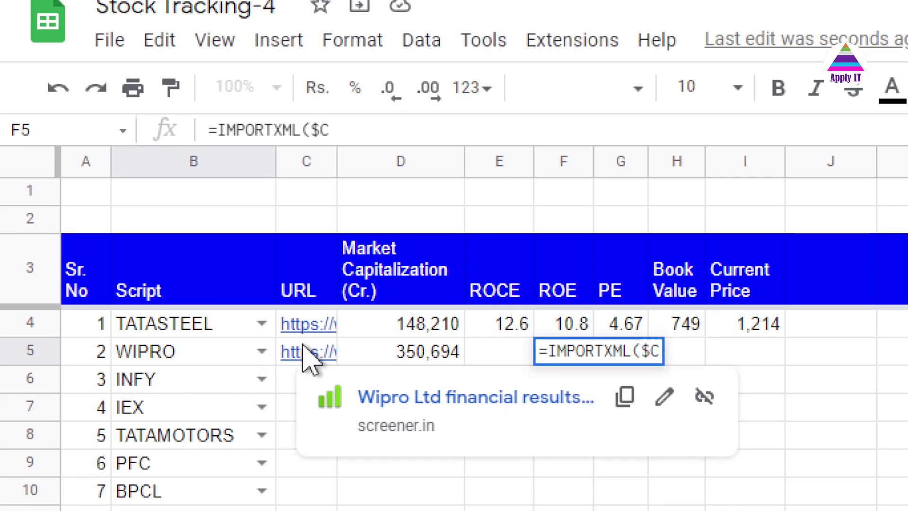
{"action": "type", "text": "5,"}
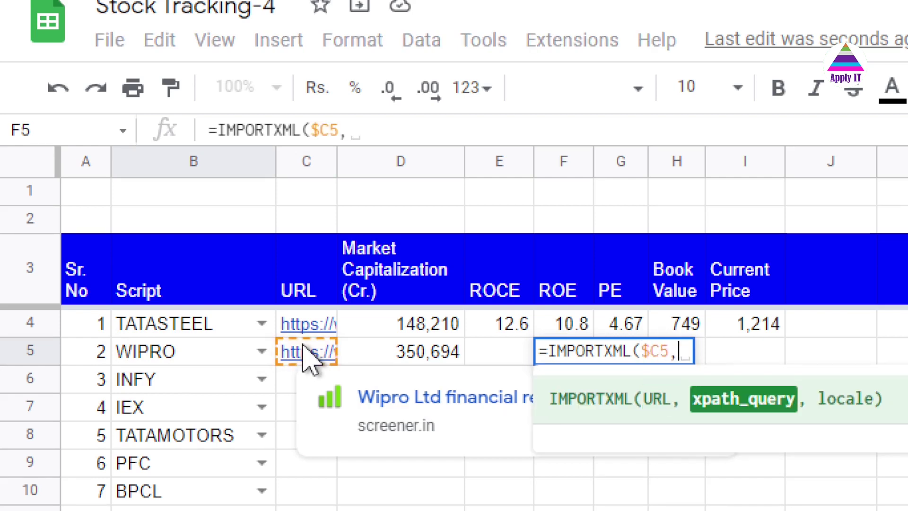
{"action": "type", "text": "\"\""}
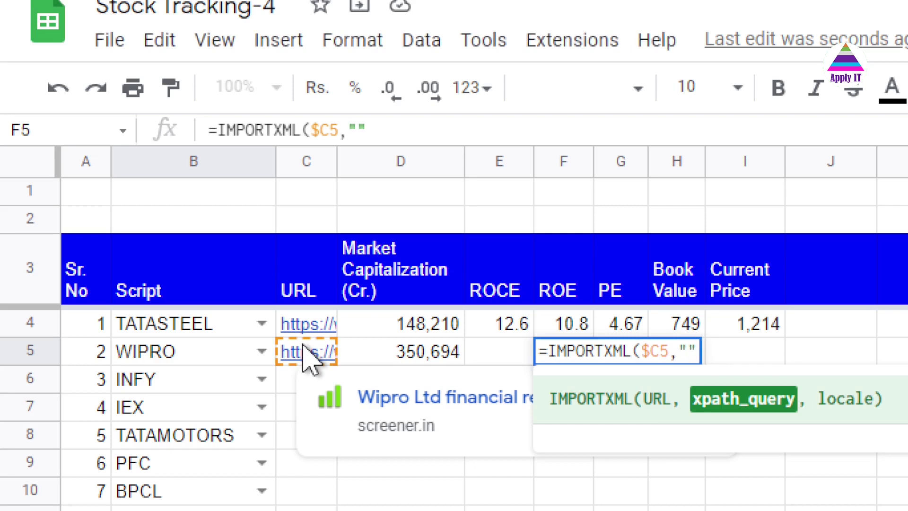
{"action": "type", "text": ")"}
{"action": "key", "text": "Return"}
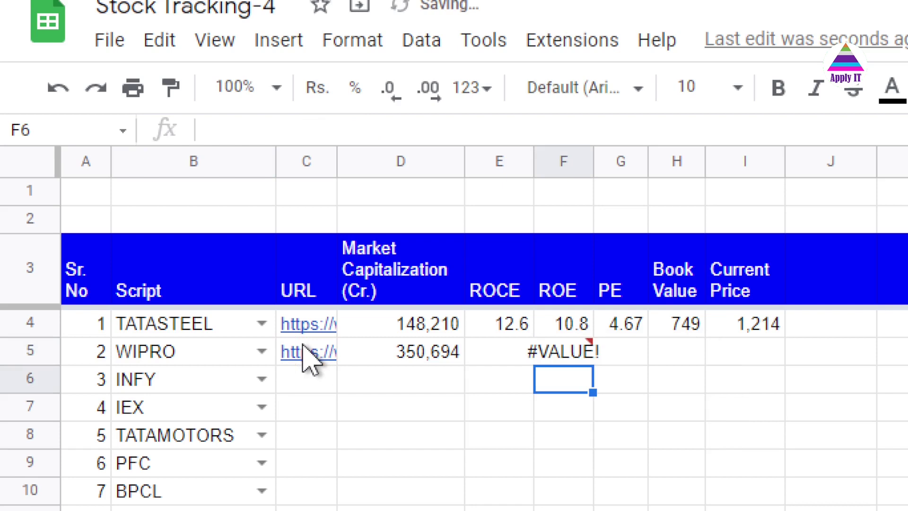
{"action": "key", "text": "Up"}
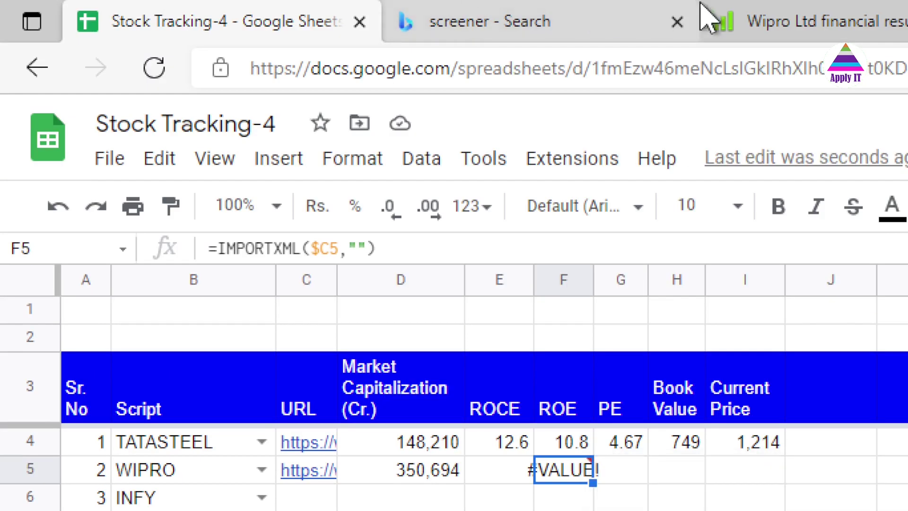
- Inspect Wipro's ROE value 19.6 on screener.in and copy its element's full XPath
{"action": "left_click", "coordinate": [794, 32]}
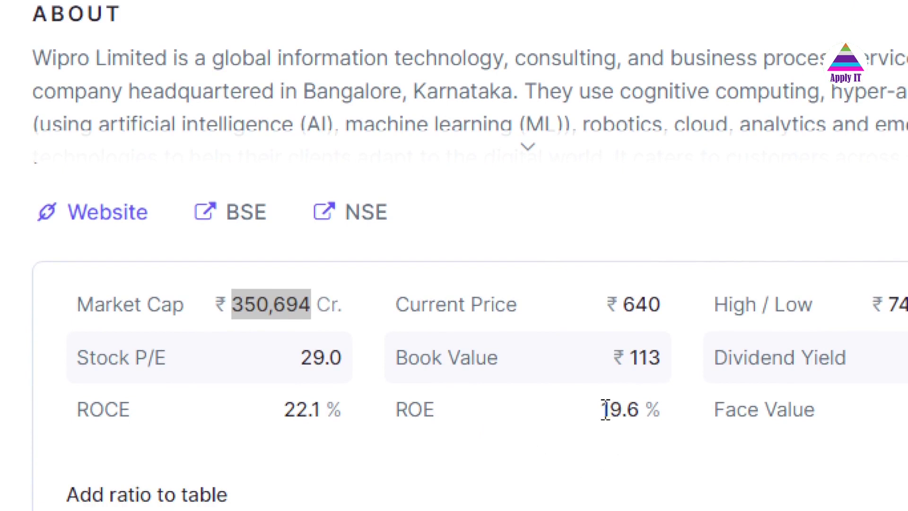
{"action": "left_click_drag", "start_coordinate": [604, 409], "coordinate": [643, 411]}
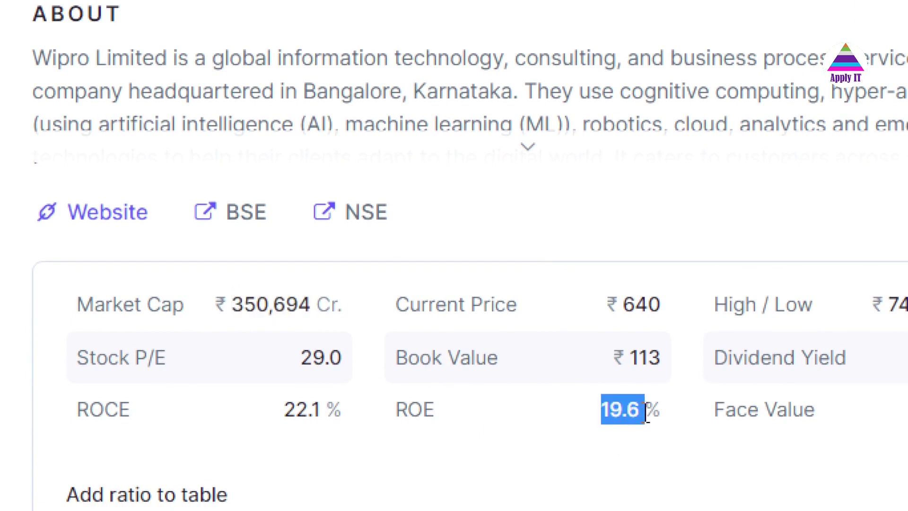
{"action": "right_click", "coordinate": [619, 416]}
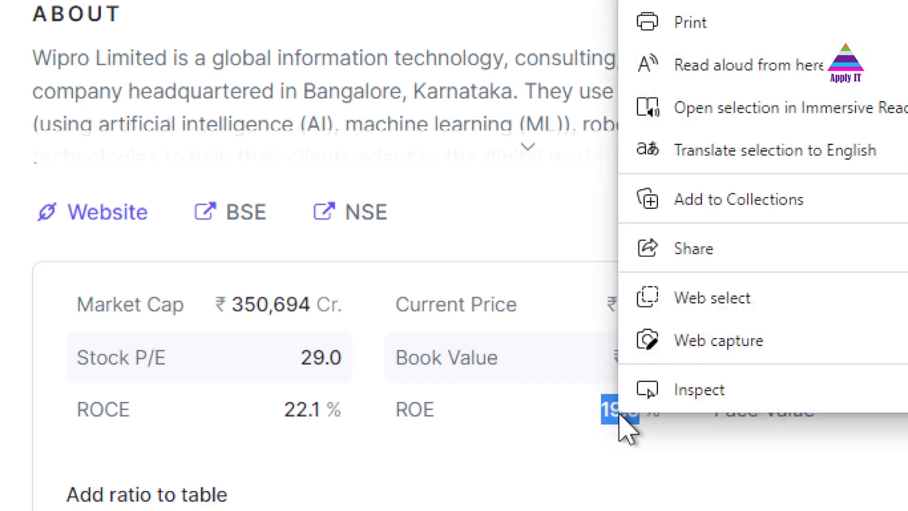
{"action": "left_click", "coordinate": [690, 397]}
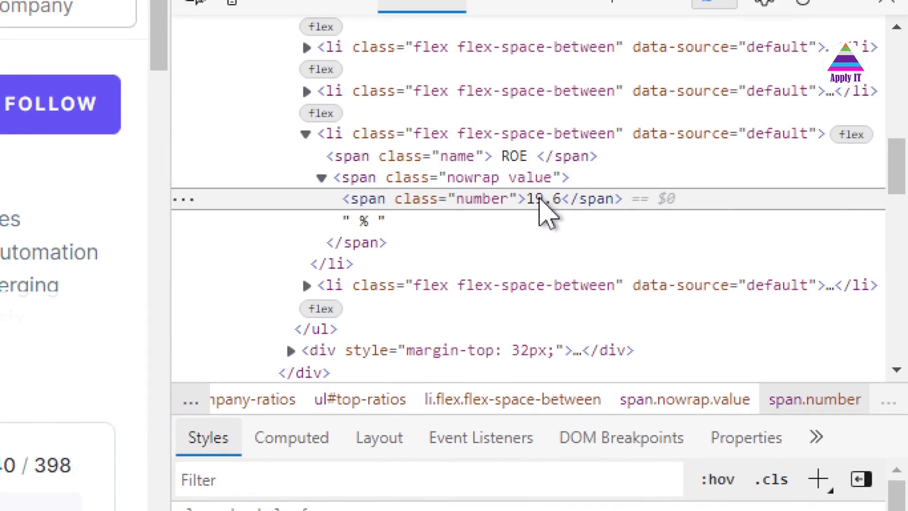
{"action": "right_click", "coordinate": [544, 211]}
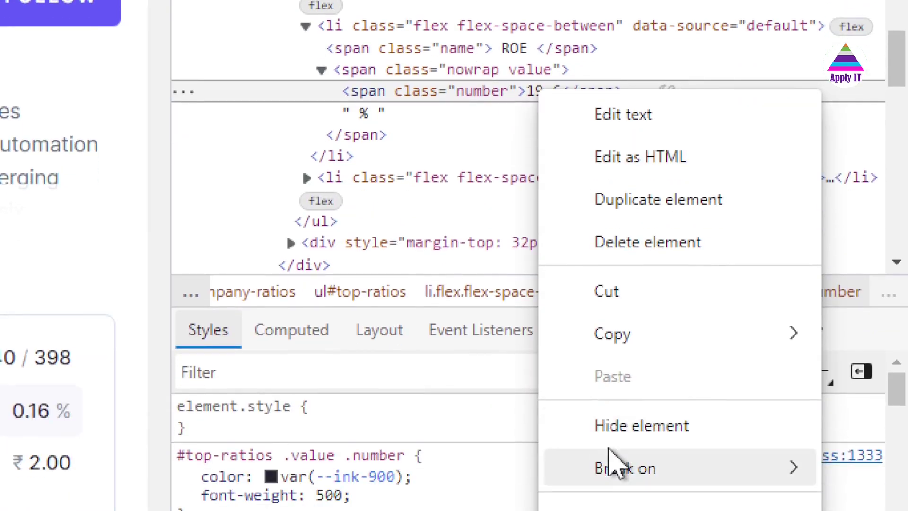
{"action": "mouse_move", "coordinate": [614, 447]}
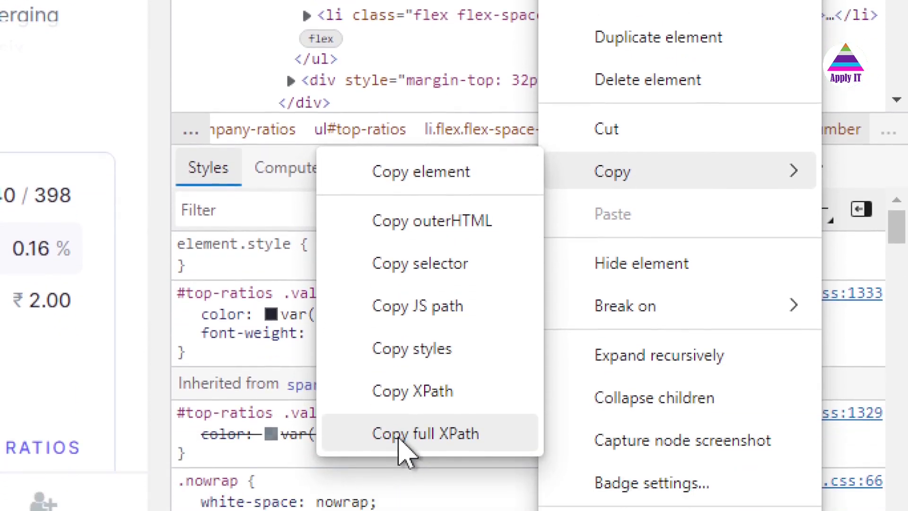
{"action": "left_click", "coordinate": [402, 436]}
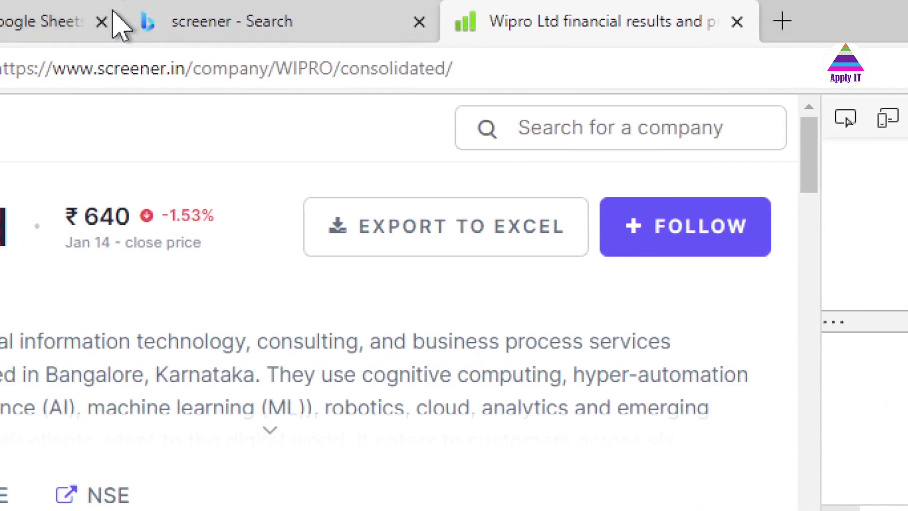
- Paste the ROE XPath into F5's formula so WIPRO shows 19.6, then compare with screener.in
{"action": "left_click", "coordinate": [57, 21]}
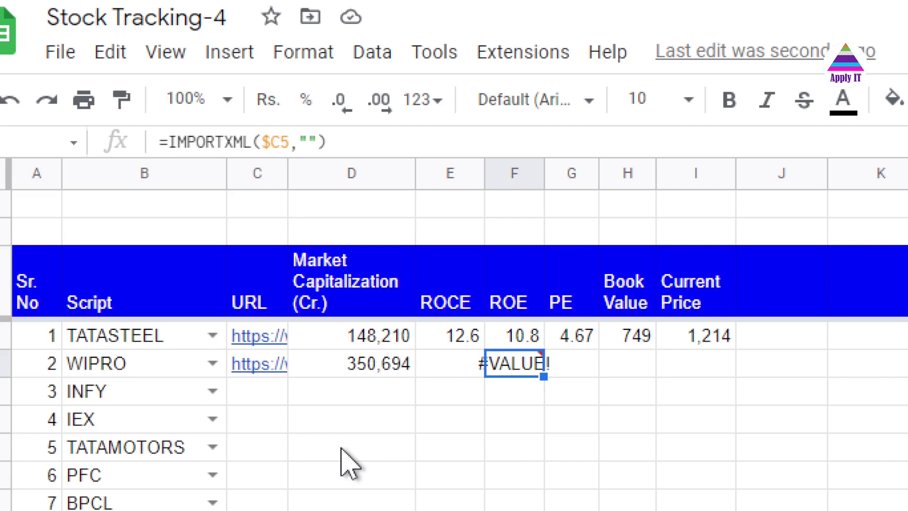
{"action": "mouse_move", "coordinate": [533, 381]}
{"action": "left_click", "coordinate": [309, 143]}
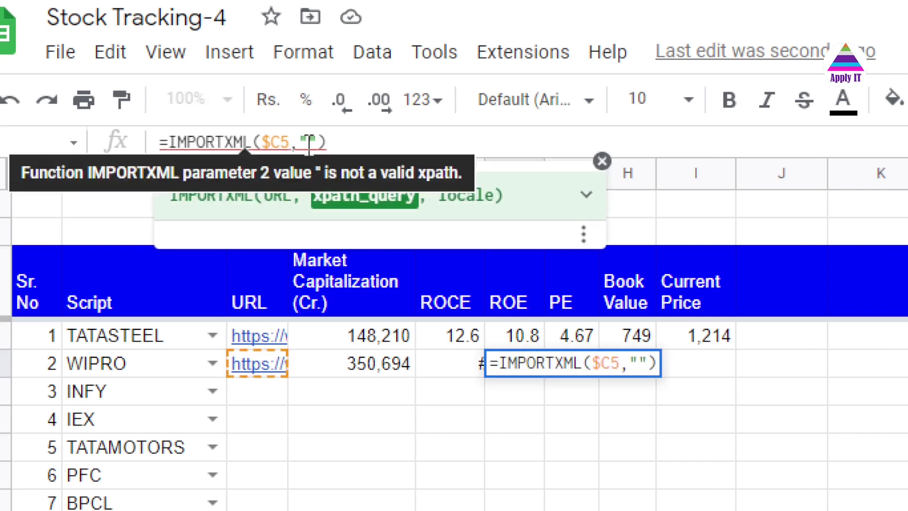
{"action": "key", "text": "ctrl+v"}
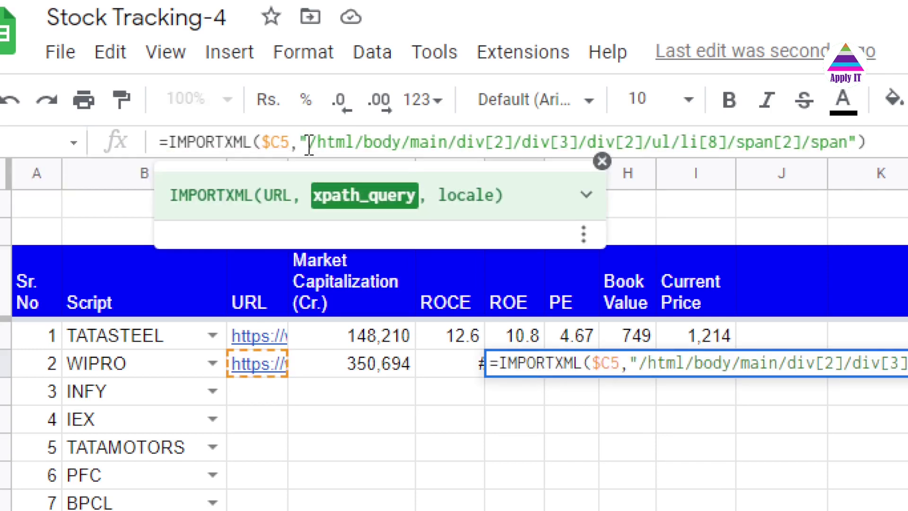
{"action": "key", "text": "Return"}
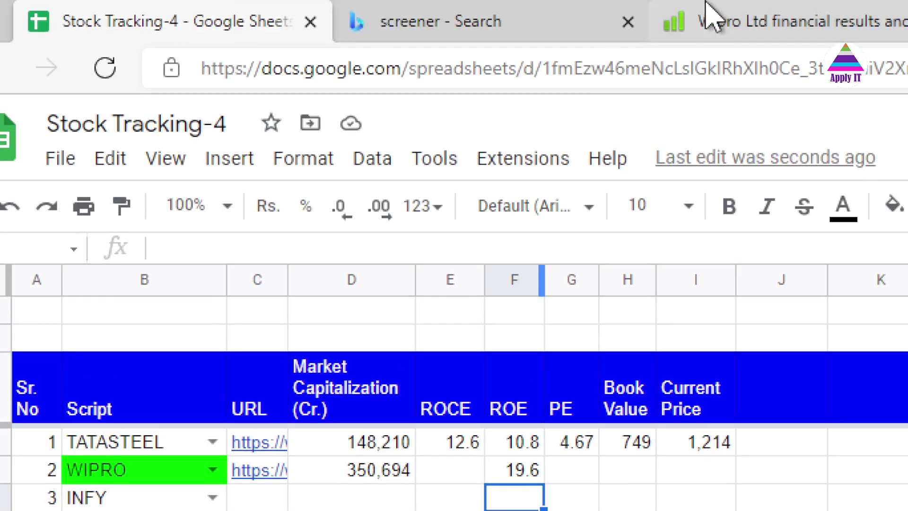
{"action": "left_click", "coordinate": [730, 21]}
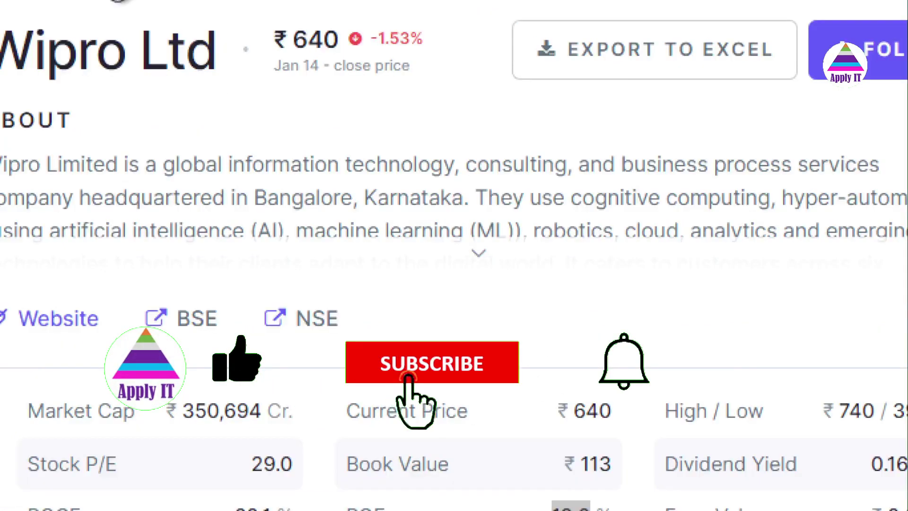
{"action": "left_click", "coordinate": [165, 27]}
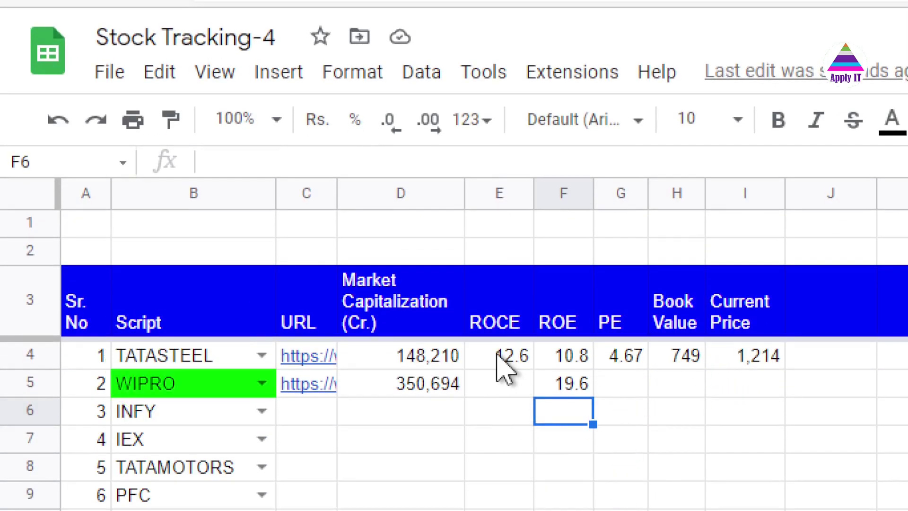
{"action": "left_click", "coordinate": [502, 367]}
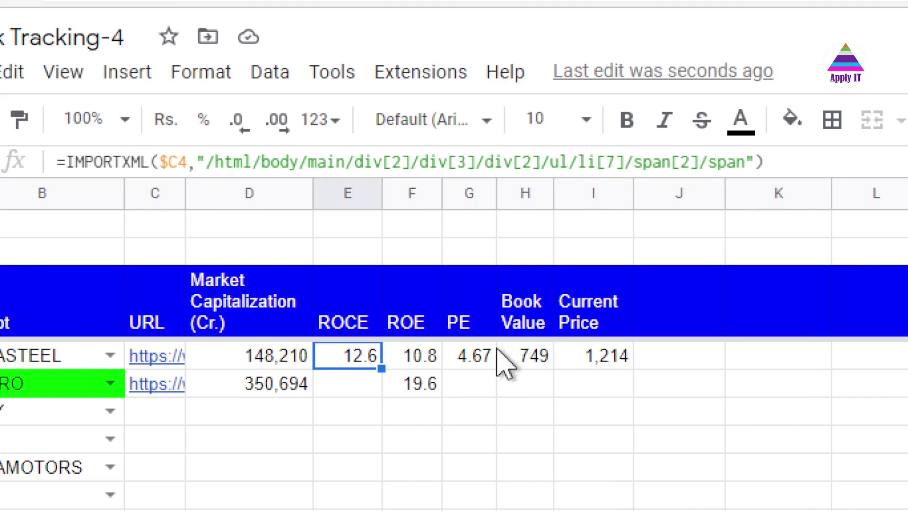
{"action": "left_click", "coordinate": [473, 356]}
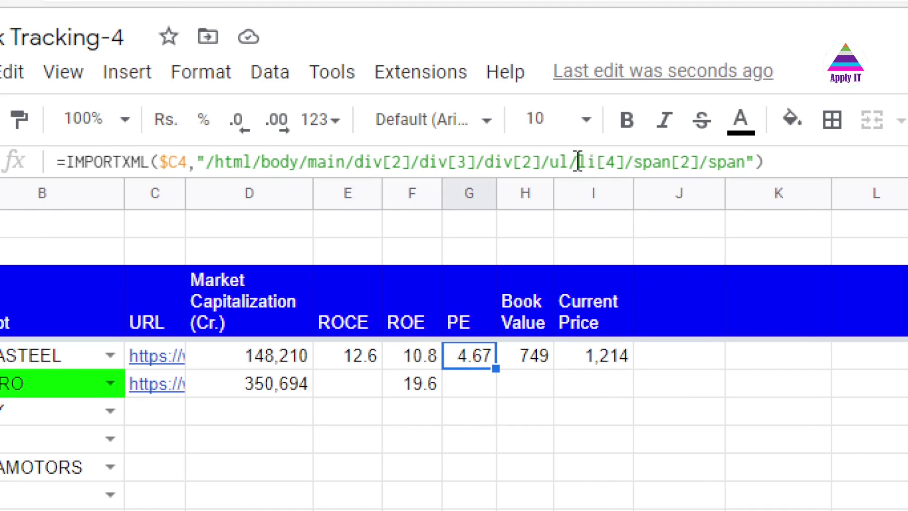
{"action": "left_click_drag", "start_coordinate": [578, 162], "coordinate": [627, 163]}
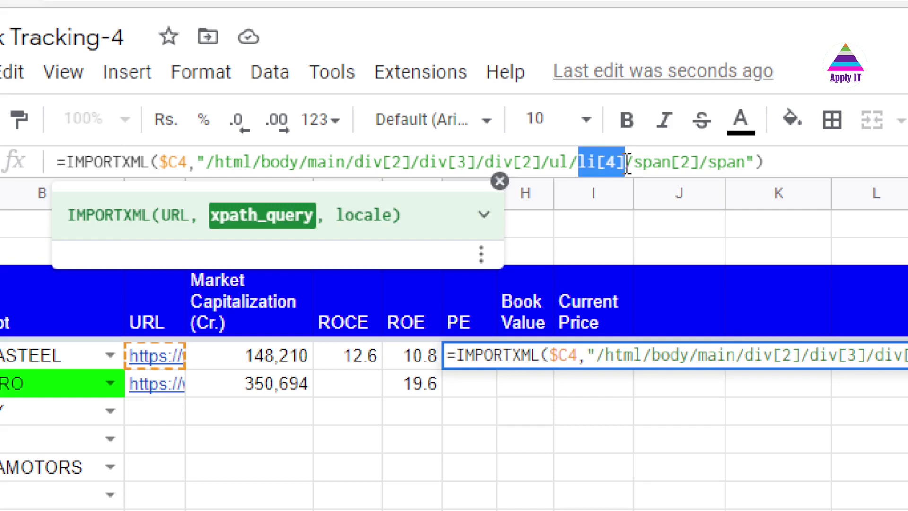
{"action": "key", "text": "Escape"}
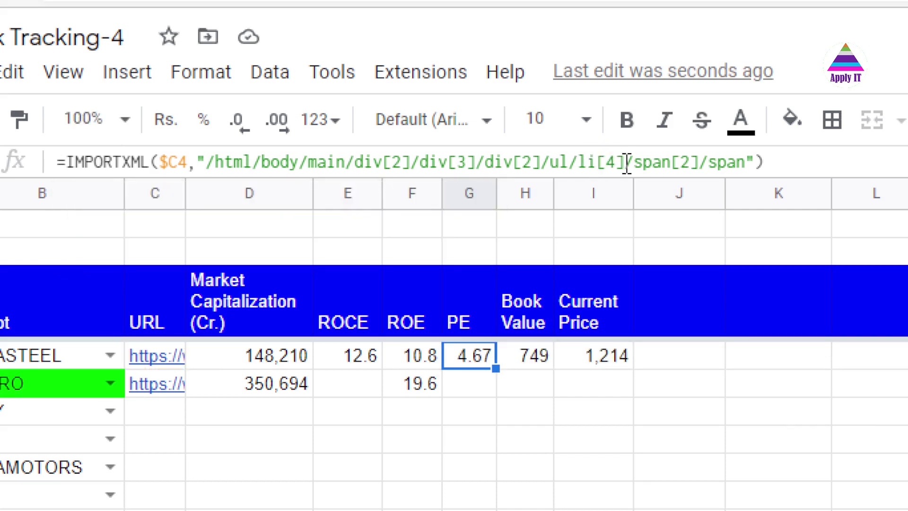
{"action": "key", "text": "Right"}
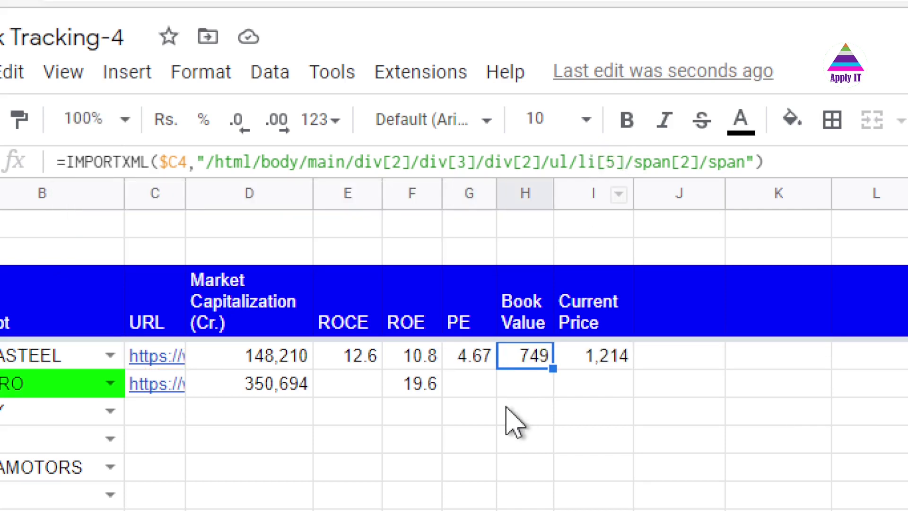
{"action": "key", "text": "Right"}
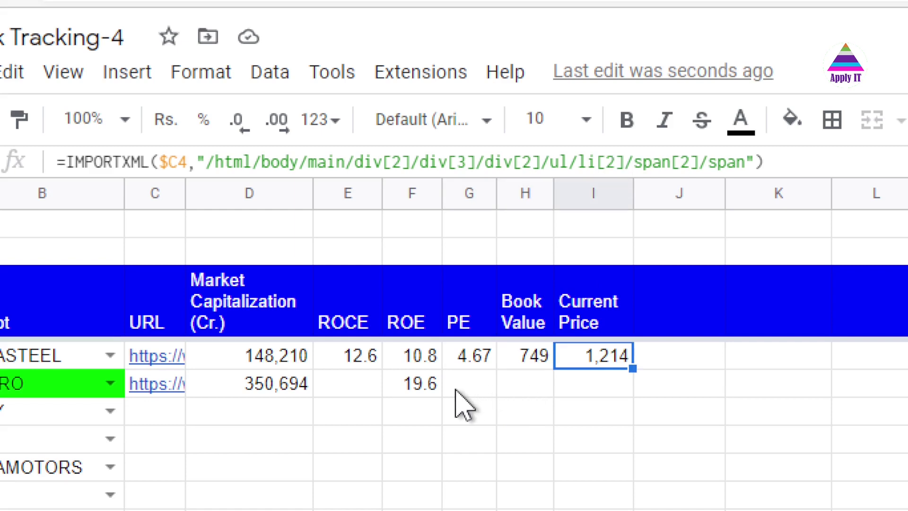
{"action": "key", "text": "Down"}
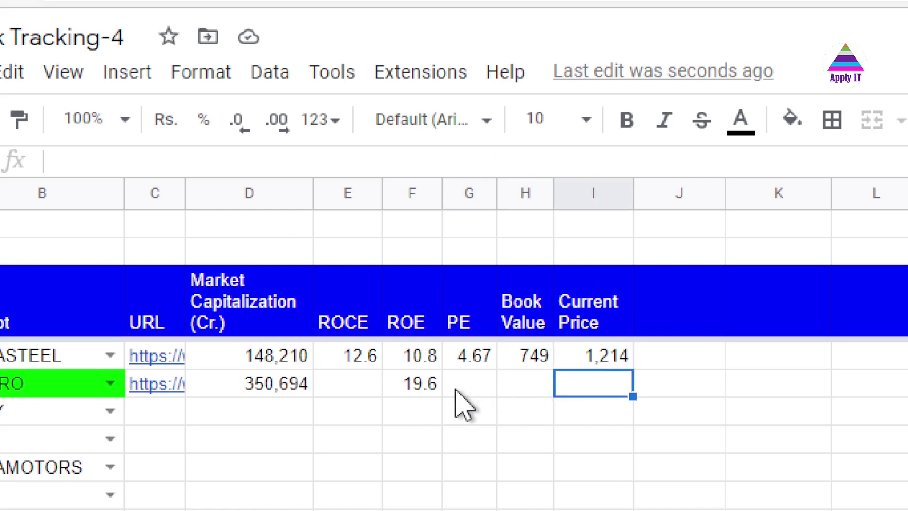
{"action": "key", "text": "Left"}
{"action": "key", "text": "Left"}
{"action": "key", "text": "Left"}
{"action": "key", "text": "Left"}
{"action": "key", "text": "Left"}
{"action": "key", "text": "Left"}
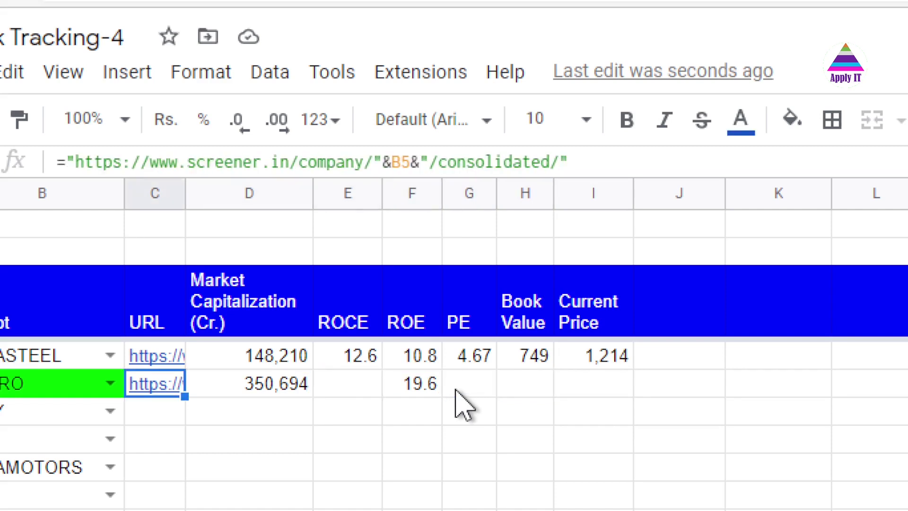
- Clear WIPRO's partly filled URL and formula cells in row 5
{"action": "key", "text": "shift+Right"}
{"action": "key", "text": "shift+Right"}
{"action": "key", "text": "shift+Right"}
{"action": "key", "text": "shift+Right"}
{"action": "key", "text": "shift+Left"}
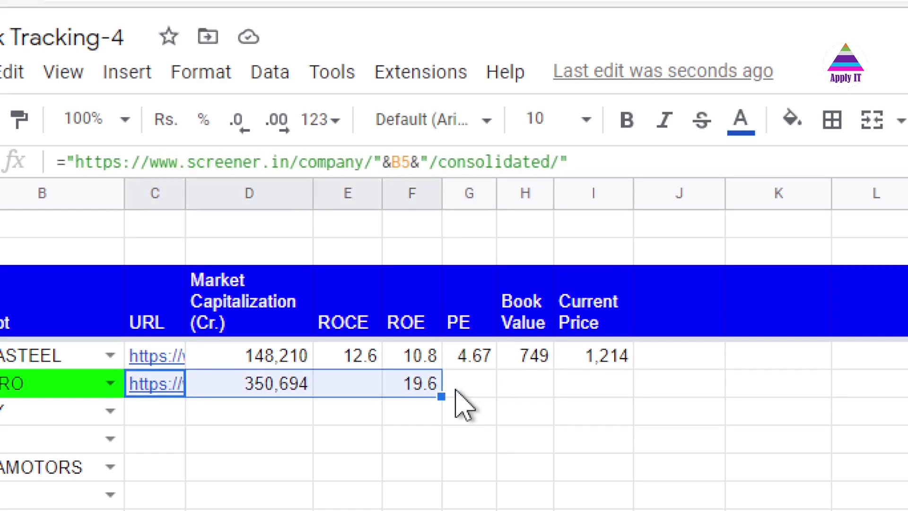
{"action": "key", "text": "Delete"}
- Copy TATASTEEL's URL and import formulas from row 4 into rows 5 through 12 (WIPRO to CHAMBLFERT)
{"action": "key", "text": "Up"}
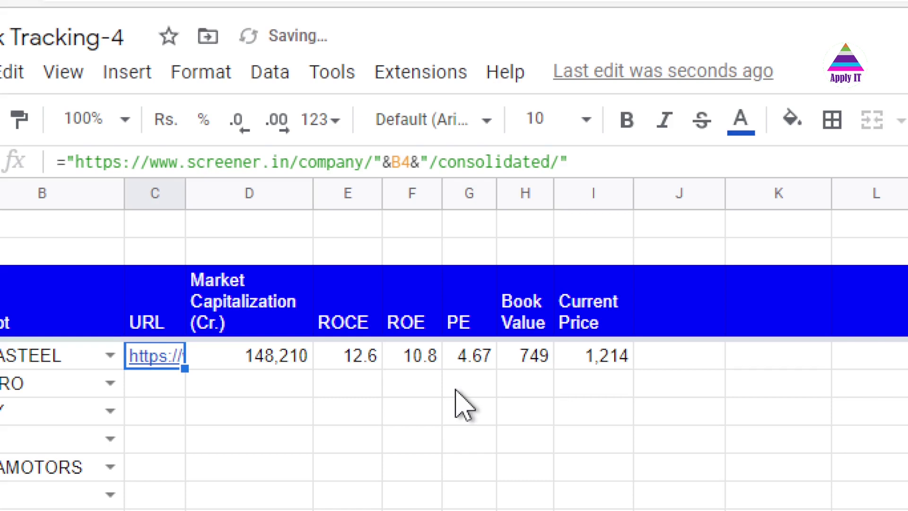
{"action": "key", "text": "shift+Right"}
{"action": "key", "text": "shift+Right"}
{"action": "key", "text": "shift+Right"}
{"action": "key", "text": "shift+Right"}
{"action": "key", "text": "shift+Right"}
{"action": "key", "text": "shift+Right"}
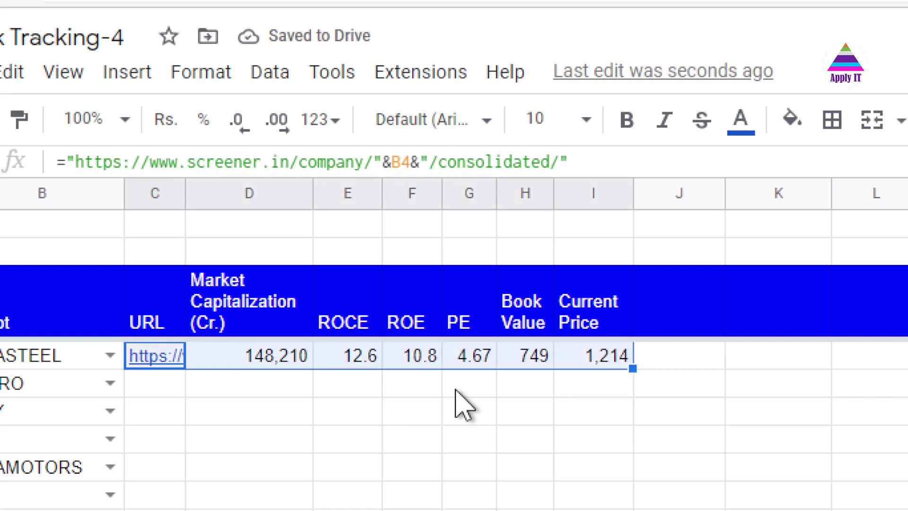
{"action": "key", "text": "ctrl+c"}
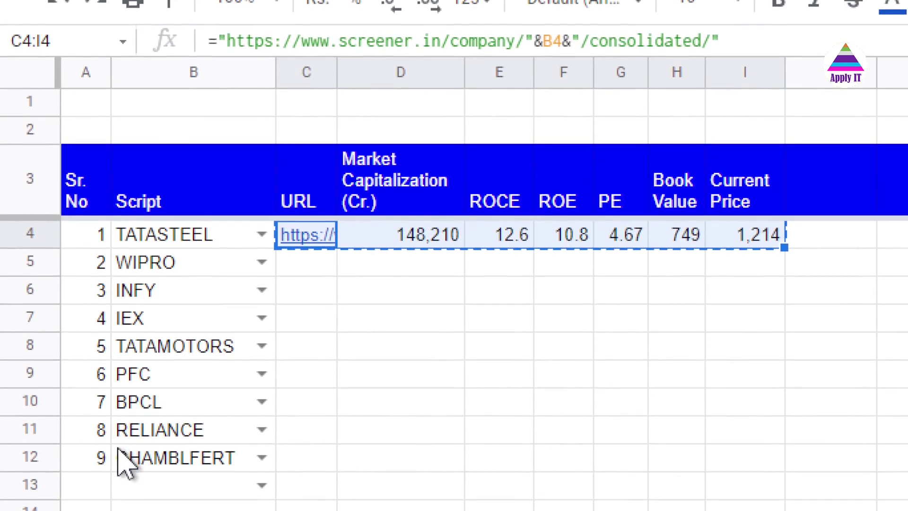
{"action": "left_click", "coordinate": [319, 271]}
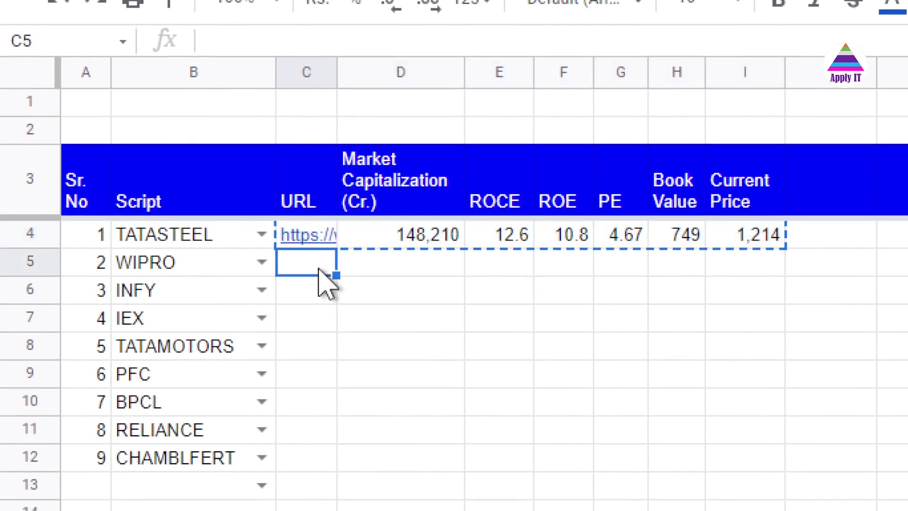
{"action": "key", "text": "shift+Down"}
{"action": "key", "text": "shift+Down"}
{"action": "key", "text": "shift+Down"}
{"action": "key", "text": "shift+Down"}
{"action": "key", "text": "shift+Down"}
{"action": "key", "text": "shift+Down"}
{"action": "key", "text": "shift+Down"}
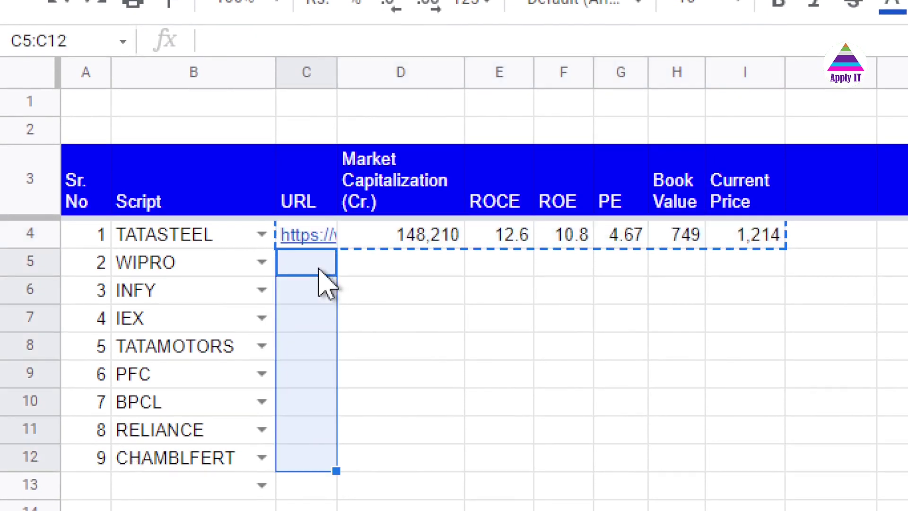
{"action": "key", "text": "ctrl+v"}
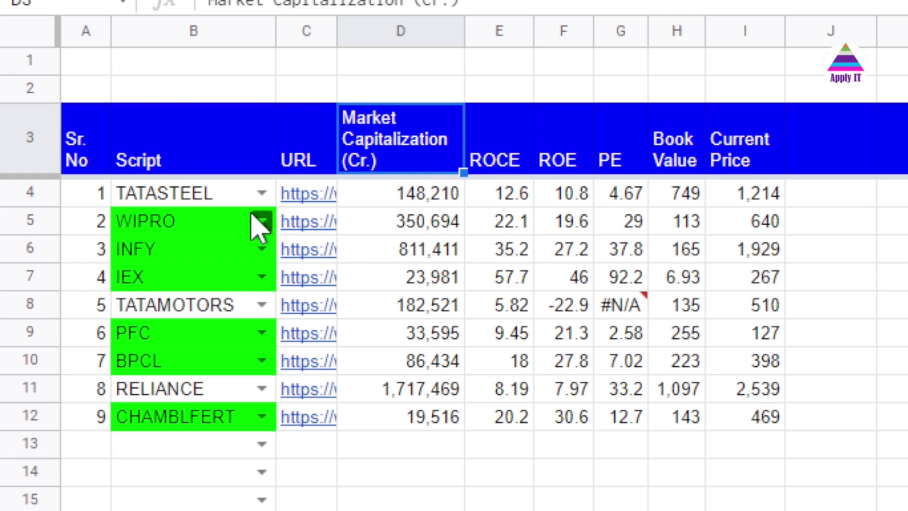
{"action": "left_click", "coordinate": [193, 224]}
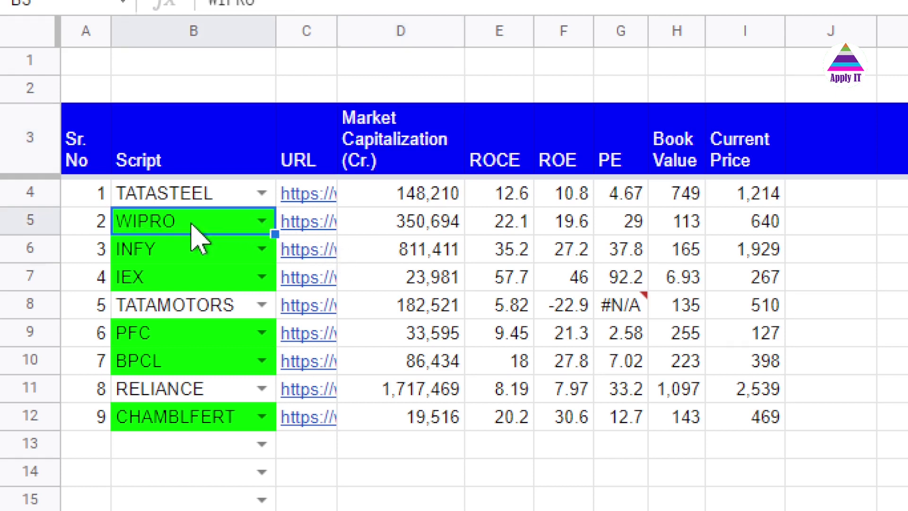
{"action": "left_click", "coordinate": [587, 228]}
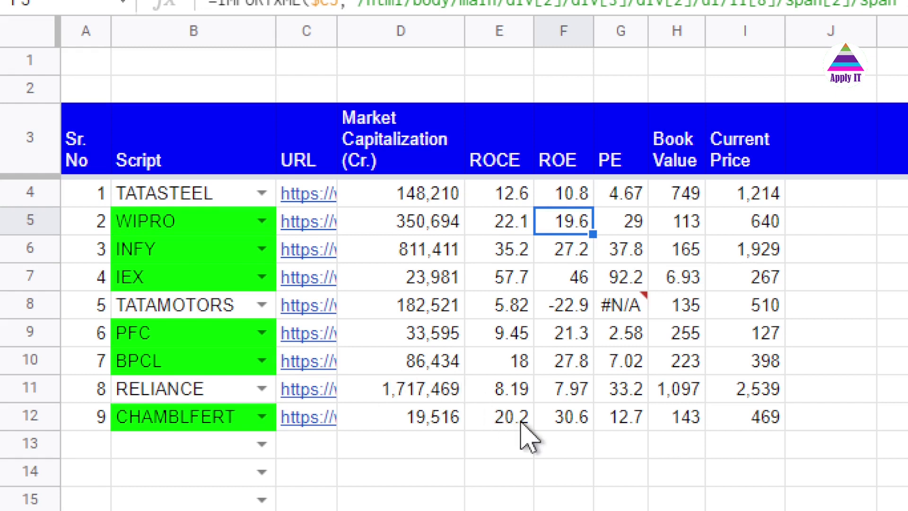
{"action": "left_click", "coordinate": [562, 419]}
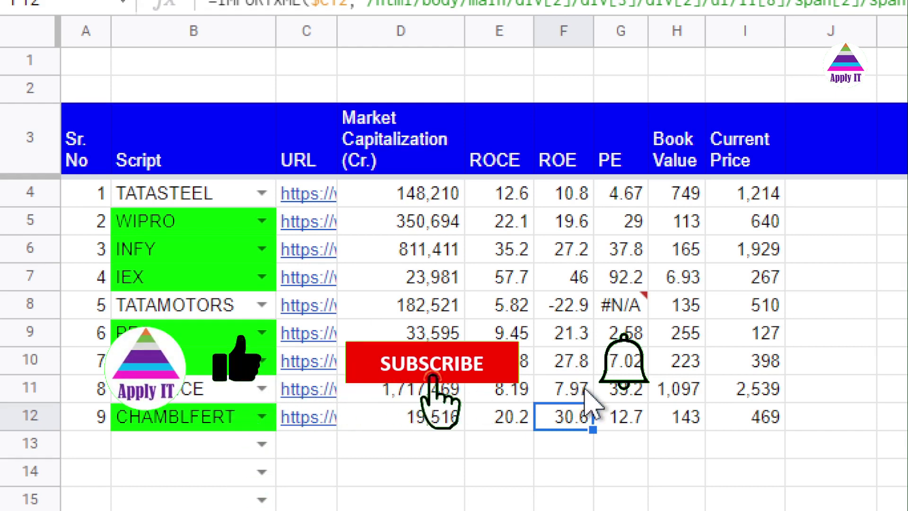
{"action": "left_click", "coordinate": [200, 194]}
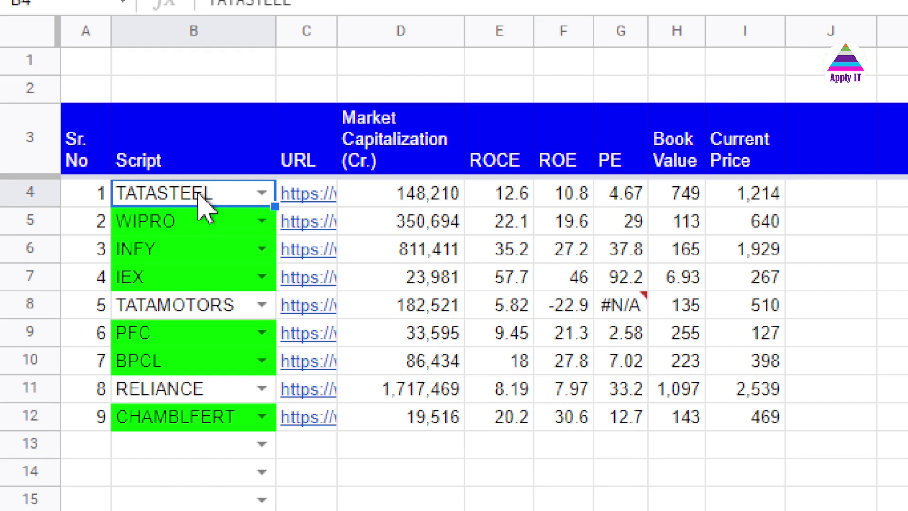
{"action": "key", "text": "ctrl+shift+Down"}
{"action": "key", "text": "ctrl+shift+Down"}
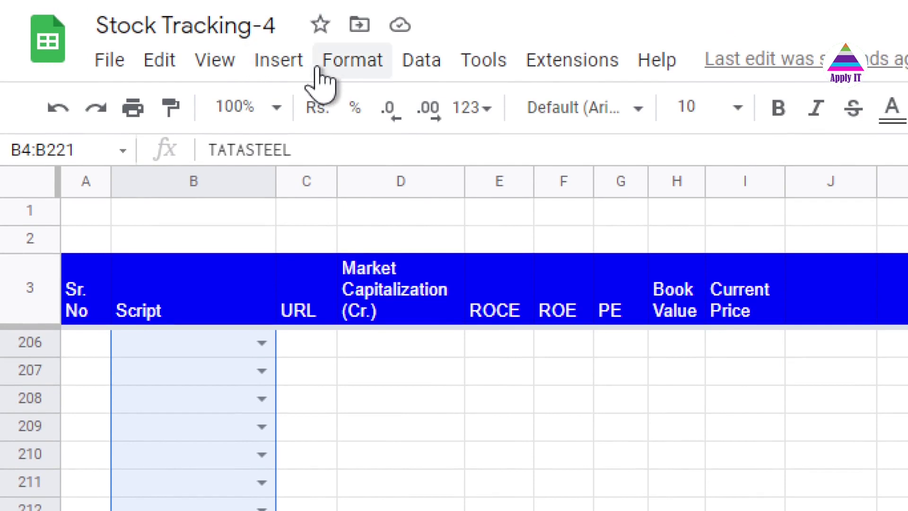
- Open the existing ROE conditional formatting rule and keep its range B4:B221
{"action": "left_click", "coordinate": [337, 64]}
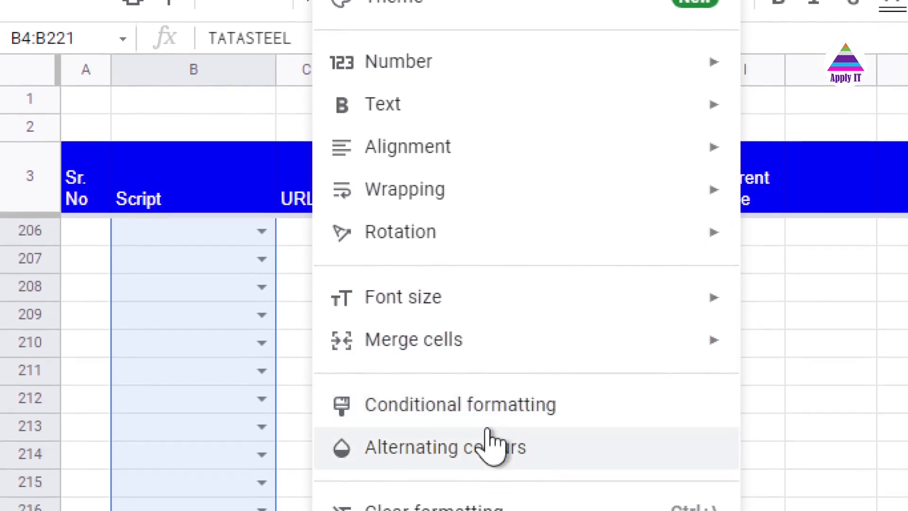
{"action": "left_click", "coordinate": [478, 404]}
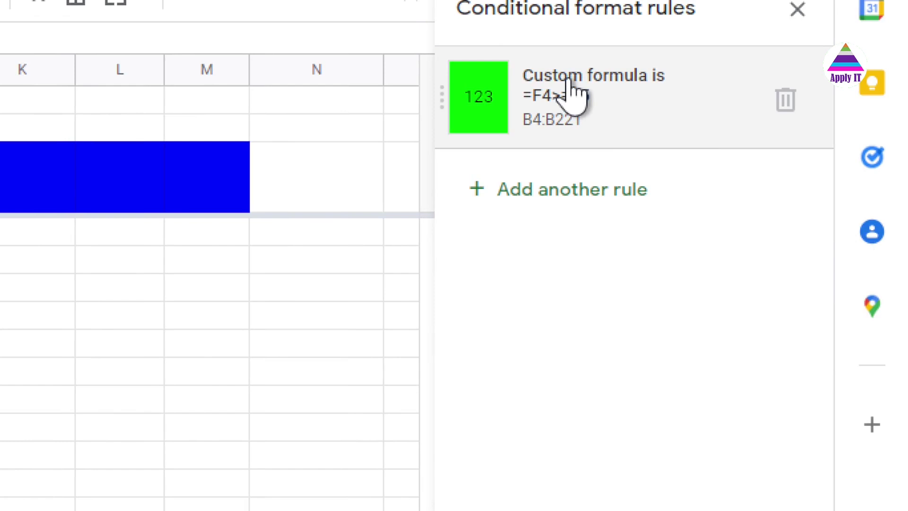
{"action": "left_click", "coordinate": [573, 96]}
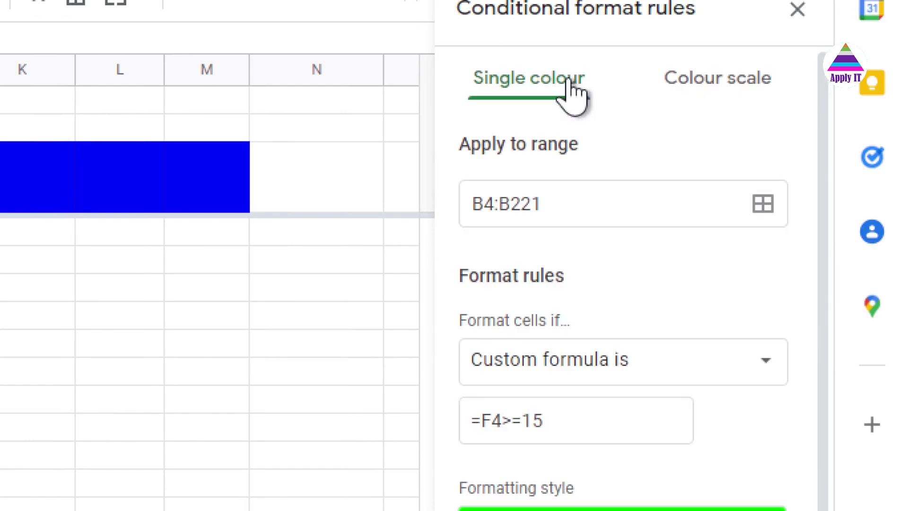
{"action": "left_click", "coordinate": [579, 211]}
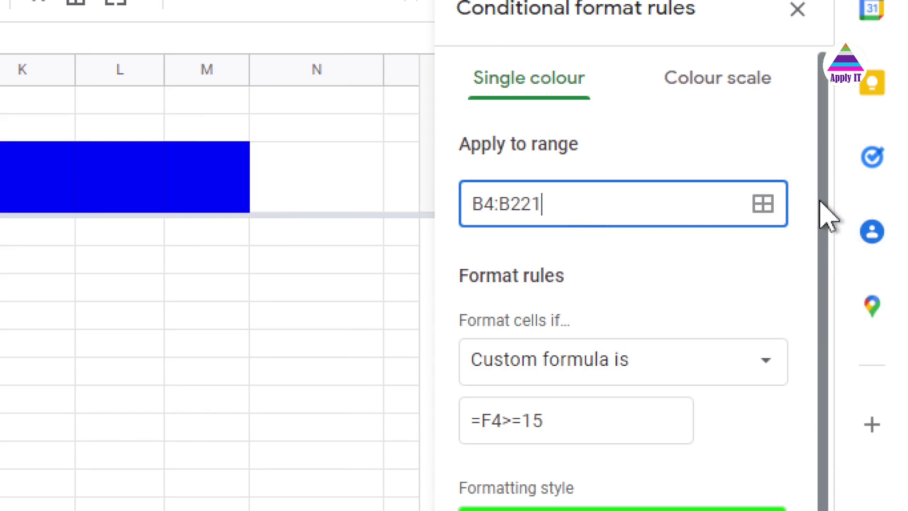
{"action": "left_click_drag", "start_coordinate": [833, 217], "coordinate": [837, 320]}
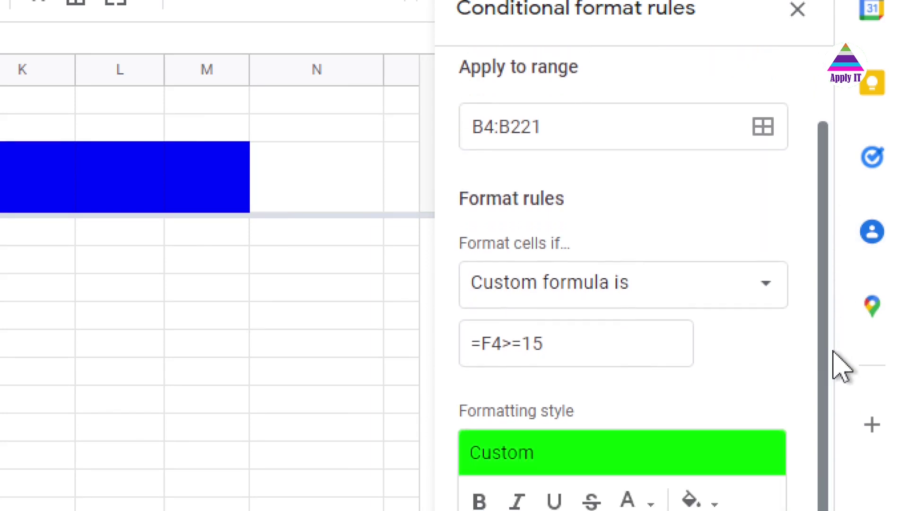
- Keep the custom formula =F4>=15 with bright green fill and save the rule
{"action": "left_click", "coordinate": [763, 285]}
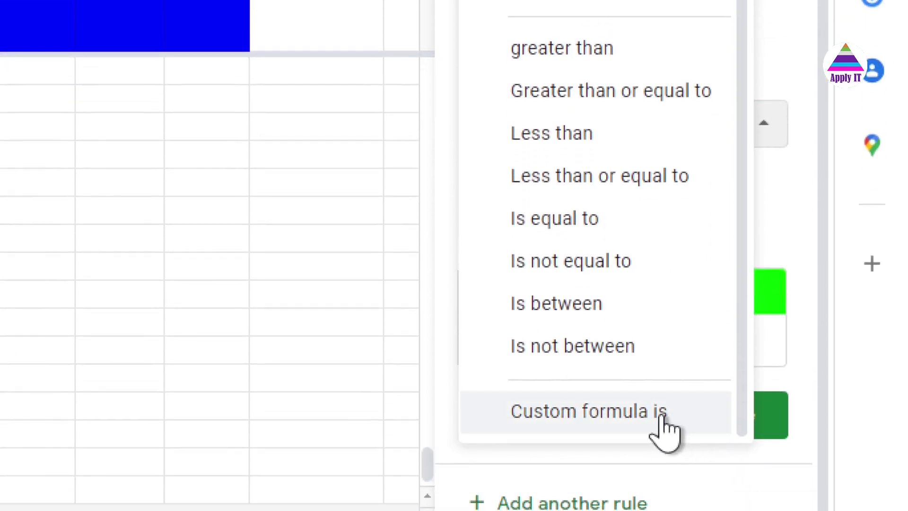
{"action": "left_click", "coordinate": [661, 419]}
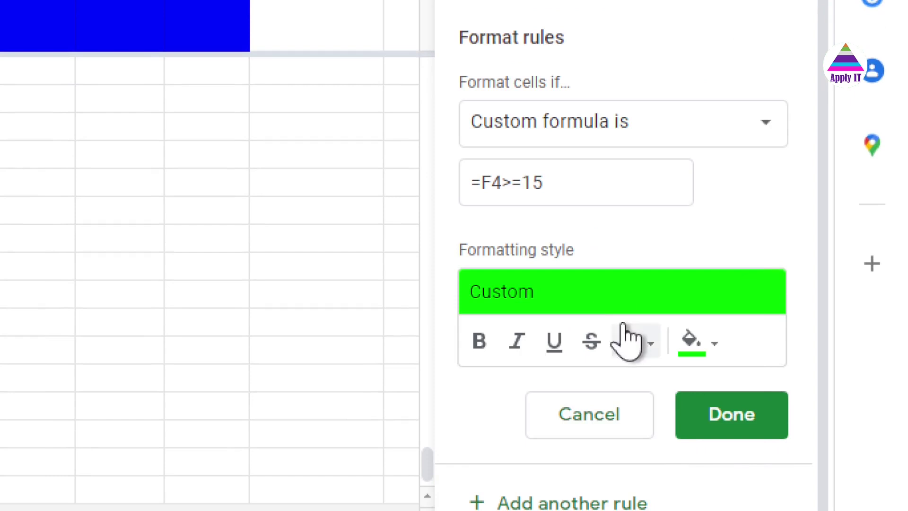
{"action": "left_click", "coordinate": [568, 179]}
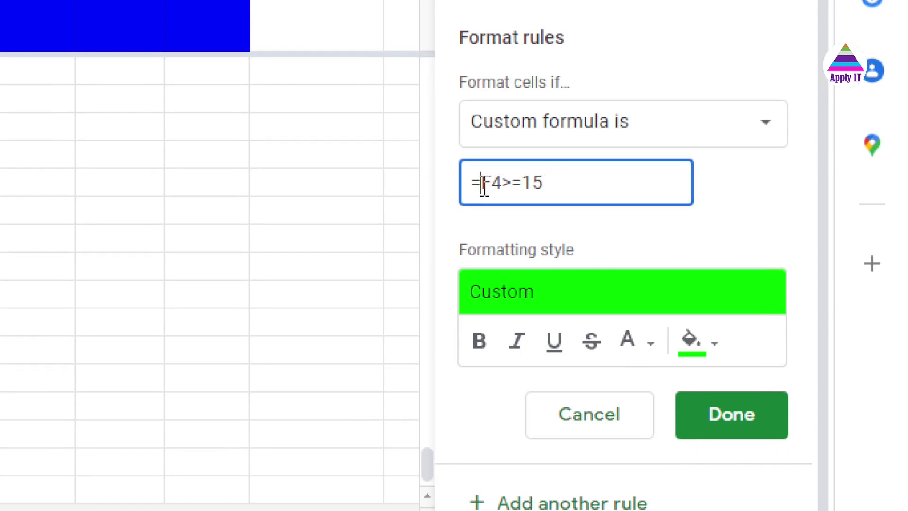
{"action": "double_click", "coordinate": [510, 182]}
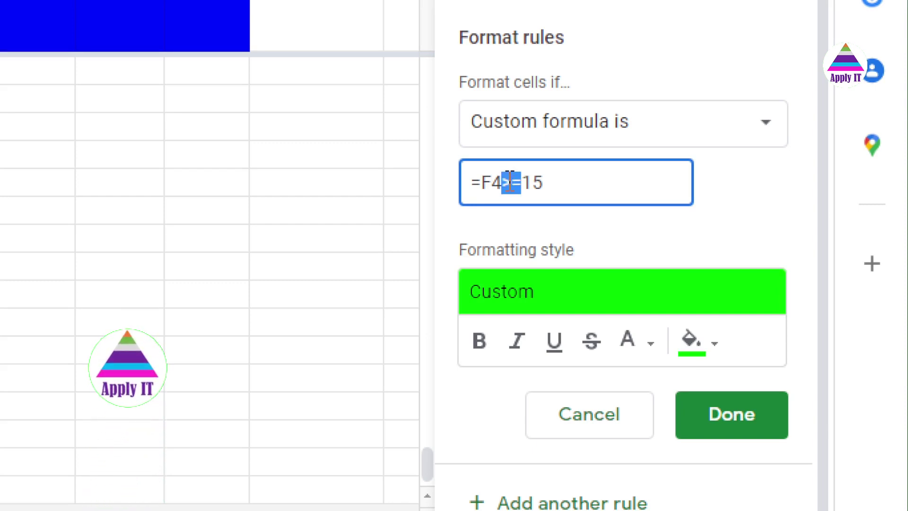
{"action": "left_click", "coordinate": [513, 182]}
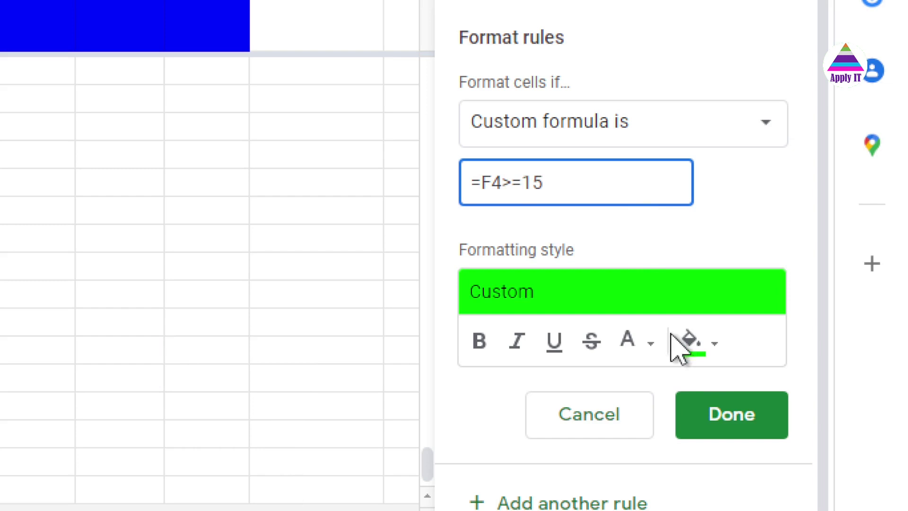
{"action": "left_click", "coordinate": [694, 341]}
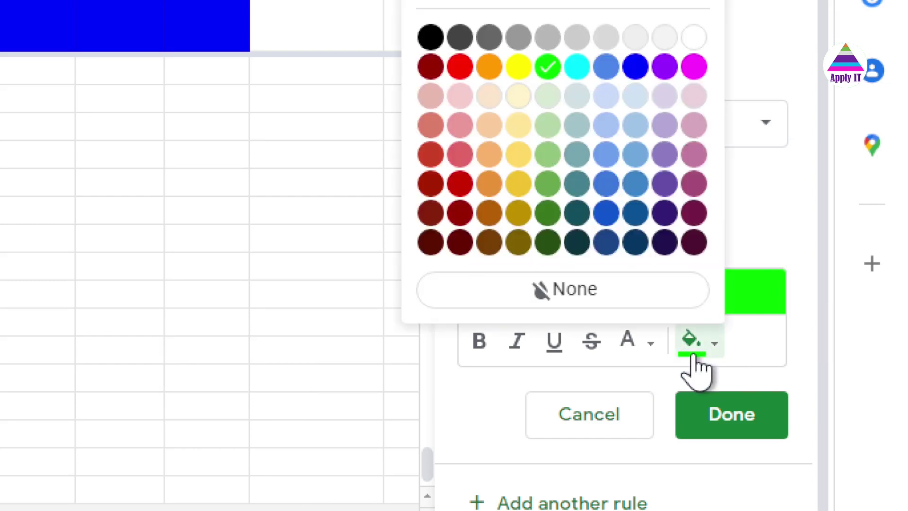
{"action": "left_click", "coordinate": [544, 76]}
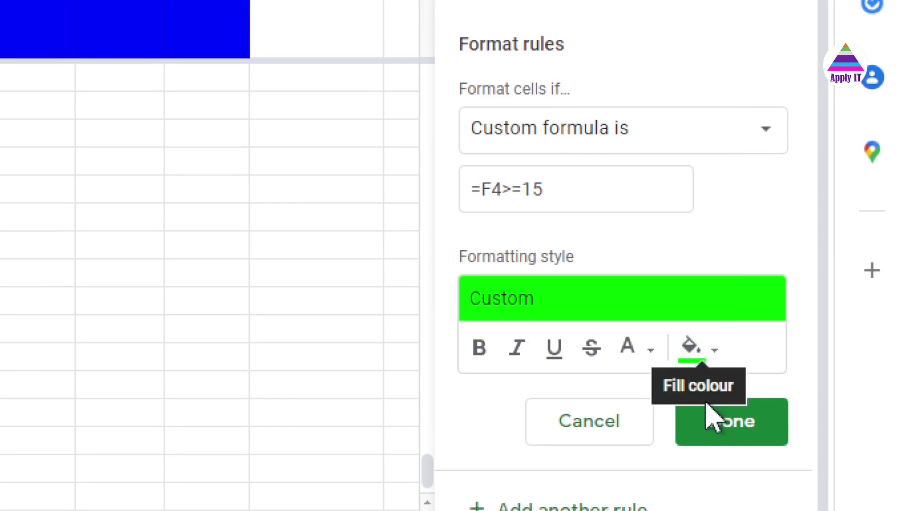
{"action": "left_click", "coordinate": [719, 440]}
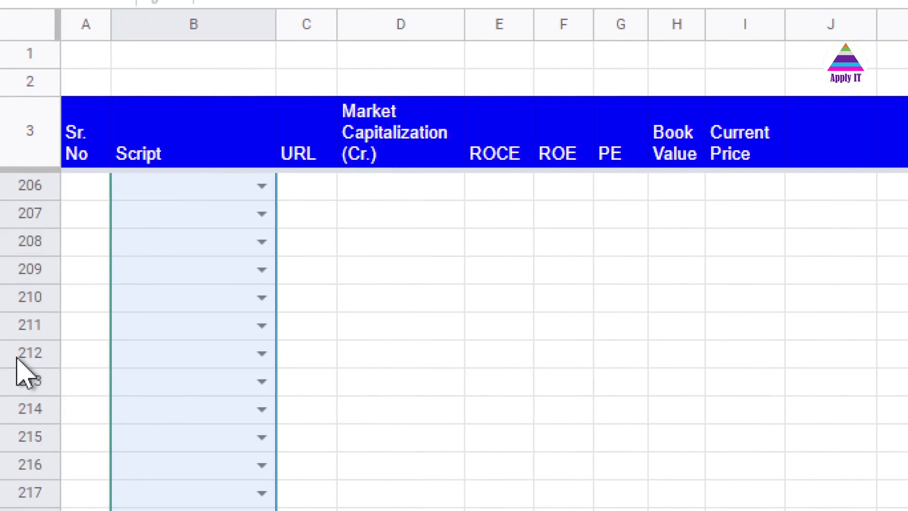
- Jump to B4 at the table's top and check the green rows: WIPRO, INFY, IEX, PFC, BPCL, CHAMBLFERT
{"action": "key", "text": "ctrl+Home"}
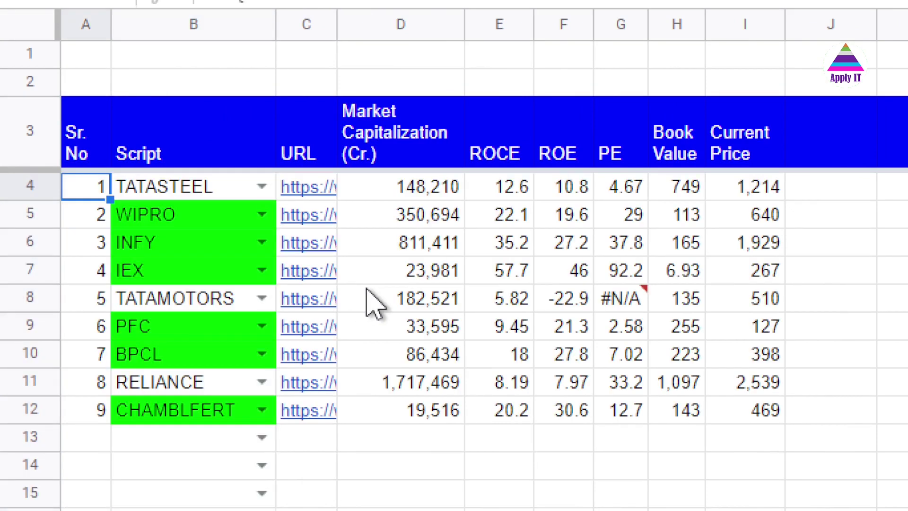
{"action": "key", "text": "Right"}
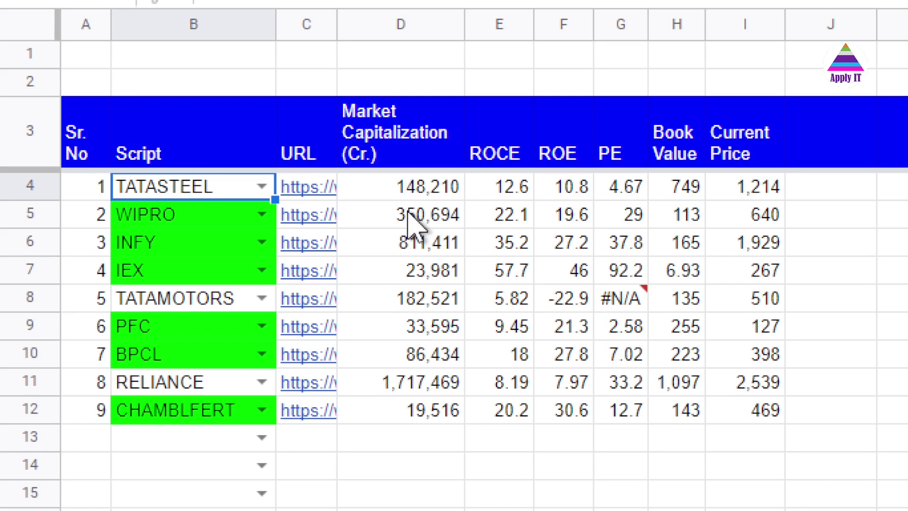
{"action": "left_click", "coordinate": [437, 156]}
{"action": "left_click", "coordinate": [478, 162]}
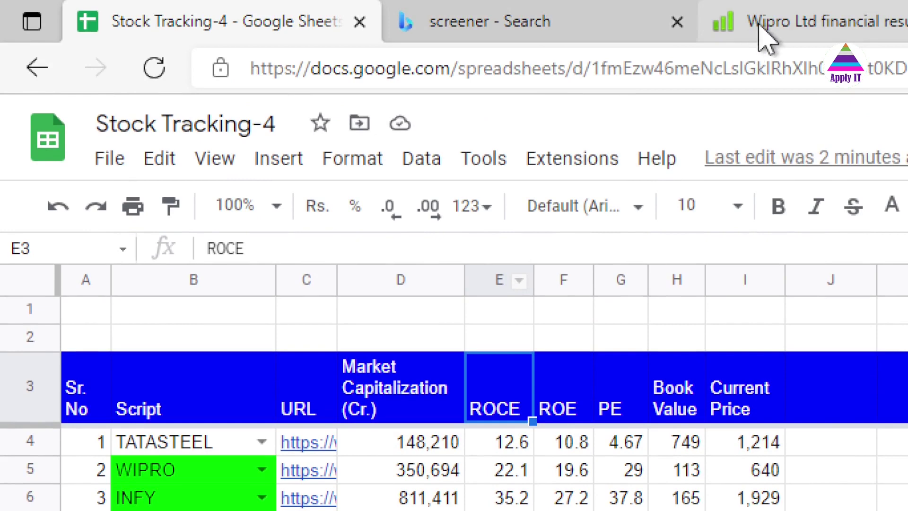
- Close DevTools on Wipro's screener.in page and scroll through its Quarterly Results and Profit & Loss
{"action": "left_click", "coordinate": [766, 33]}
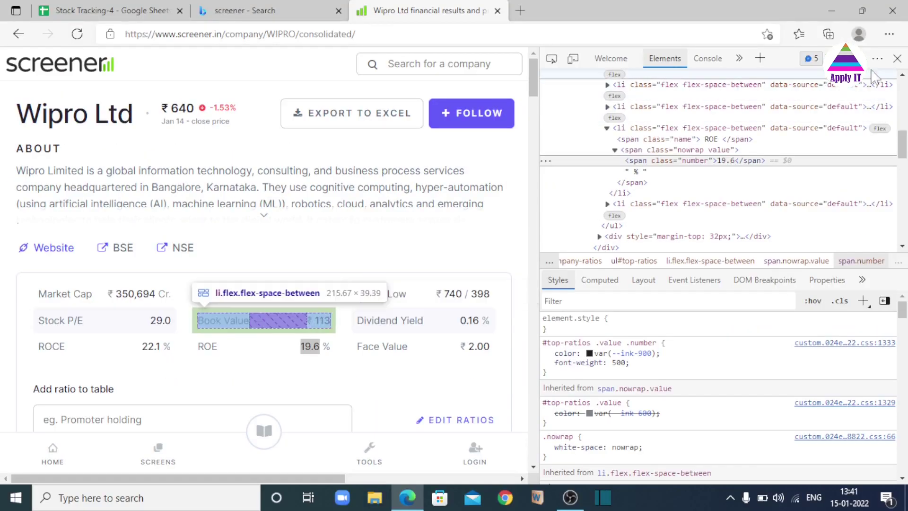
{"action": "left_click", "coordinate": [897, 58]}
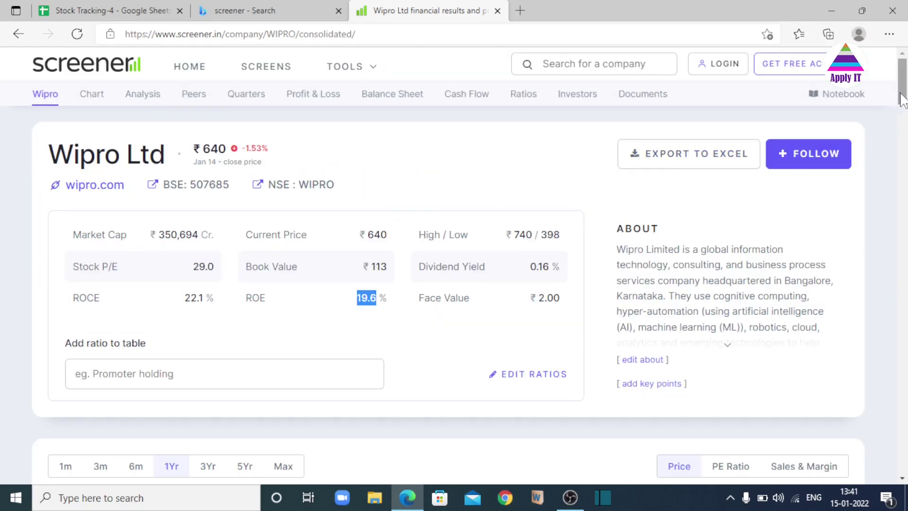
{"action": "left_click_drag", "start_coordinate": [900, 102], "coordinate": [905, 225]}
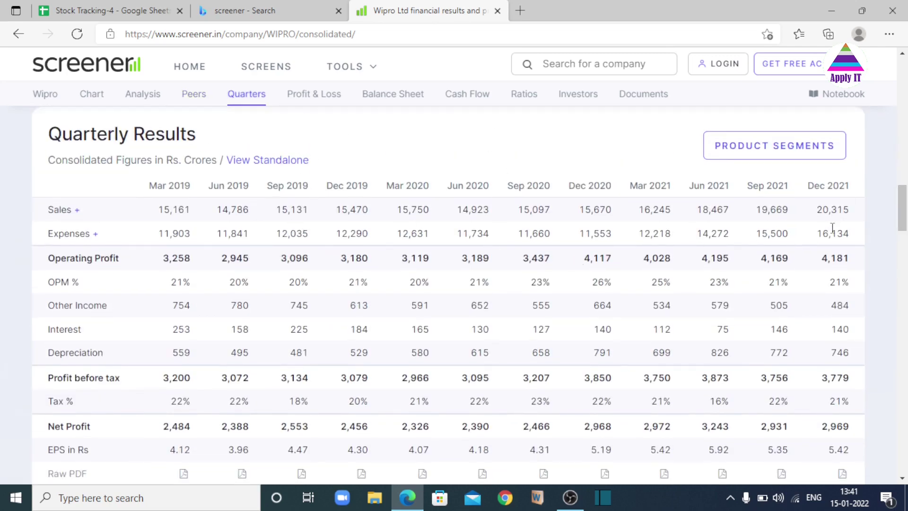
{"action": "left_click_drag", "start_coordinate": [904, 228], "coordinate": [904, 270]}
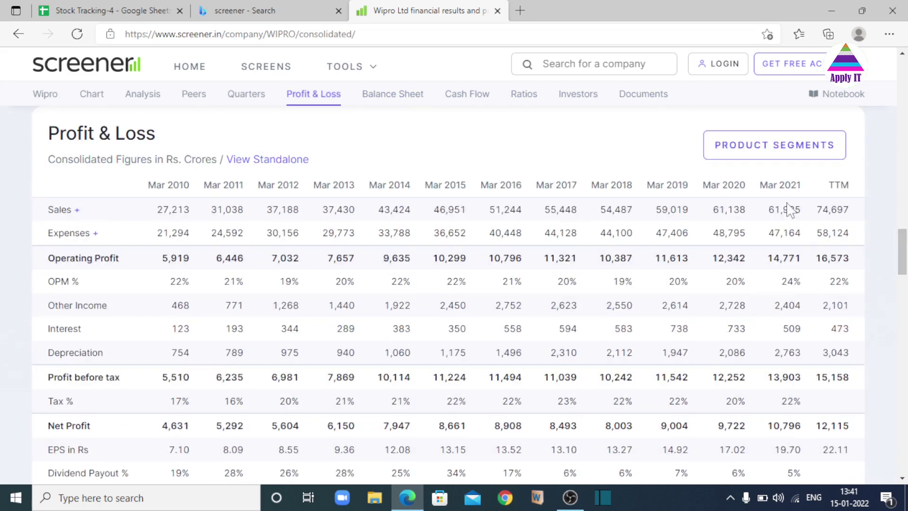
{"action": "left_click", "coordinate": [134, 10]}
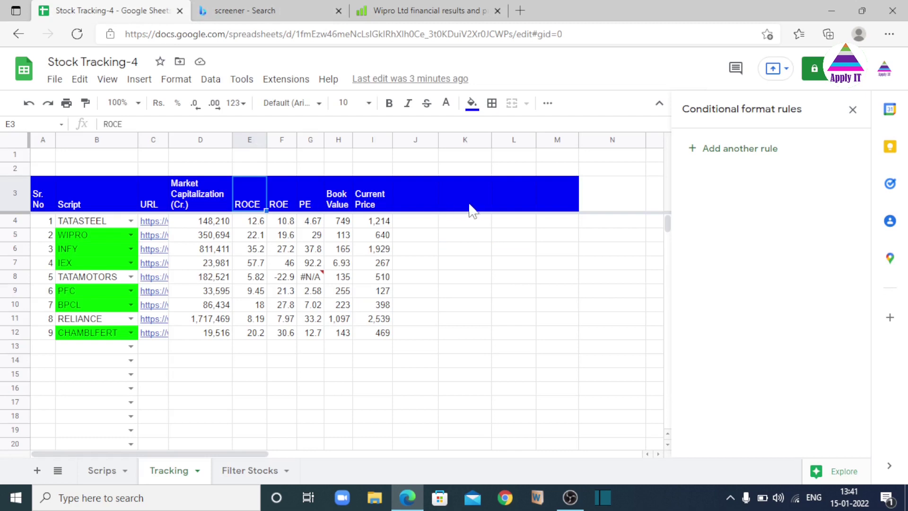
- Close the Conditional format rules sidebar, then glance again at Wipro's profit-and-loss figures on screener.in
{"action": "left_click", "coordinate": [853, 111]}
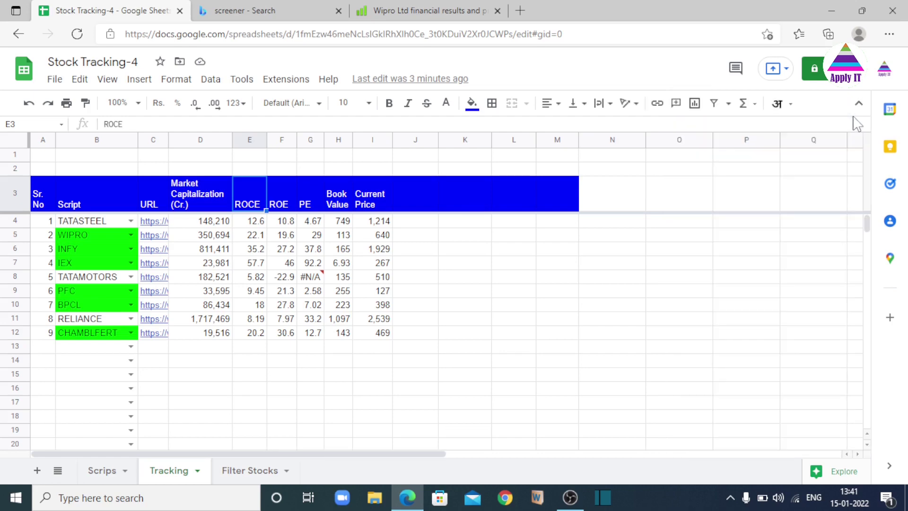
{"action": "left_click", "coordinate": [463, 12]}
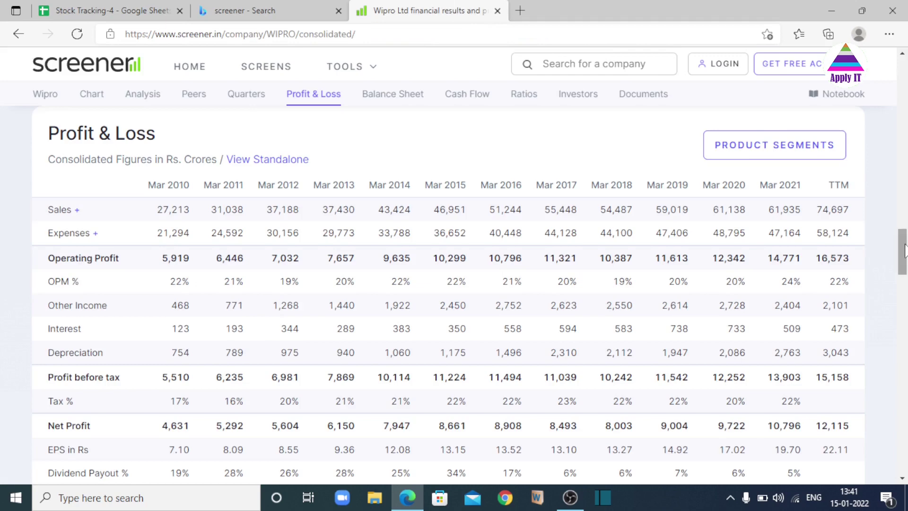
{"action": "left_click_drag", "start_coordinate": [903, 250], "coordinate": [903, 78]}
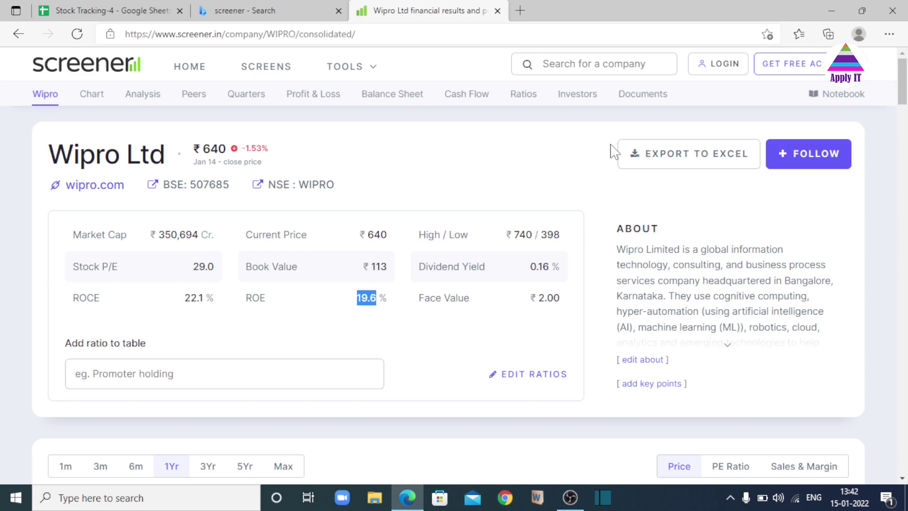
{"action": "key", "text": "ctrl+Tab"}
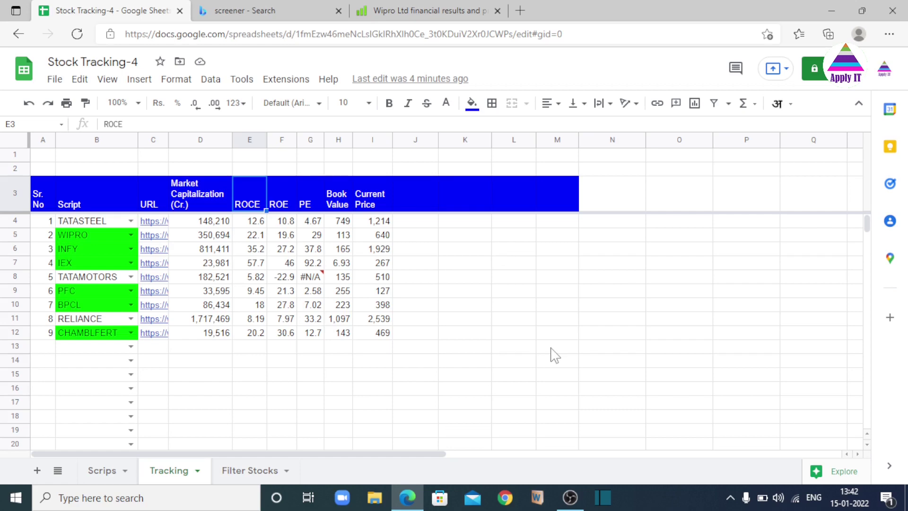